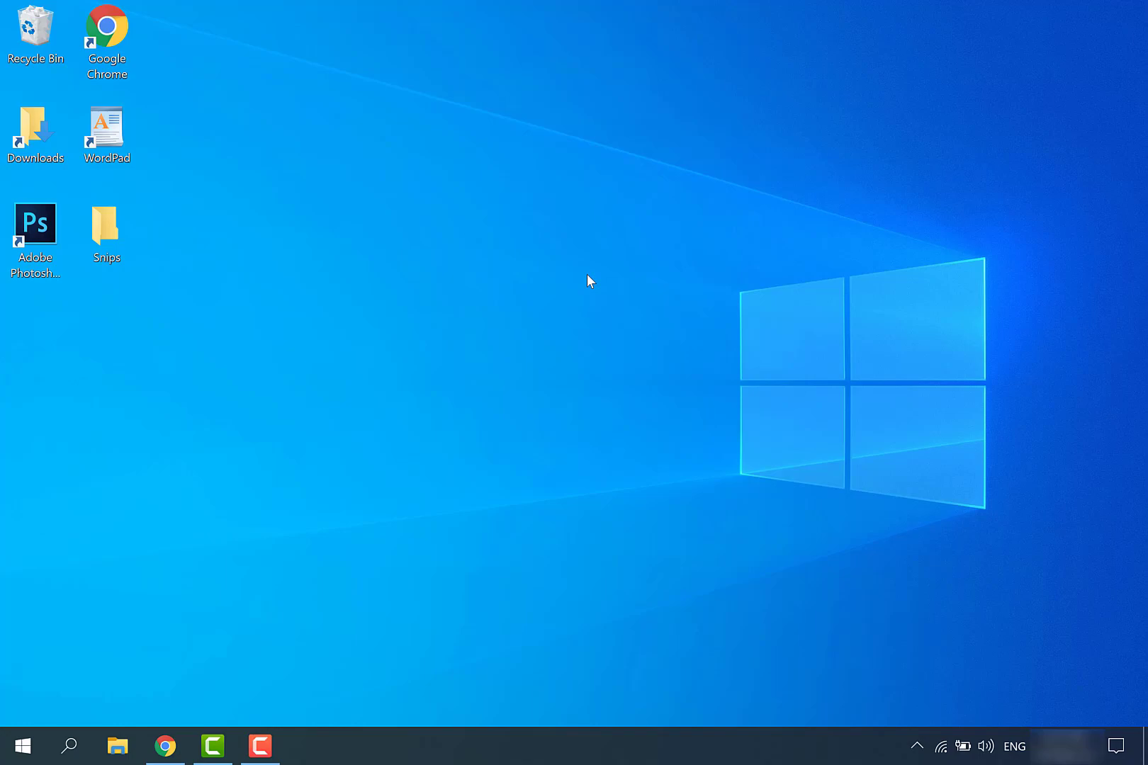
- Capture a rectangular snip around the desktop icons with Win+Shift+S
{"action": "key", "text": "super+shift+s"}
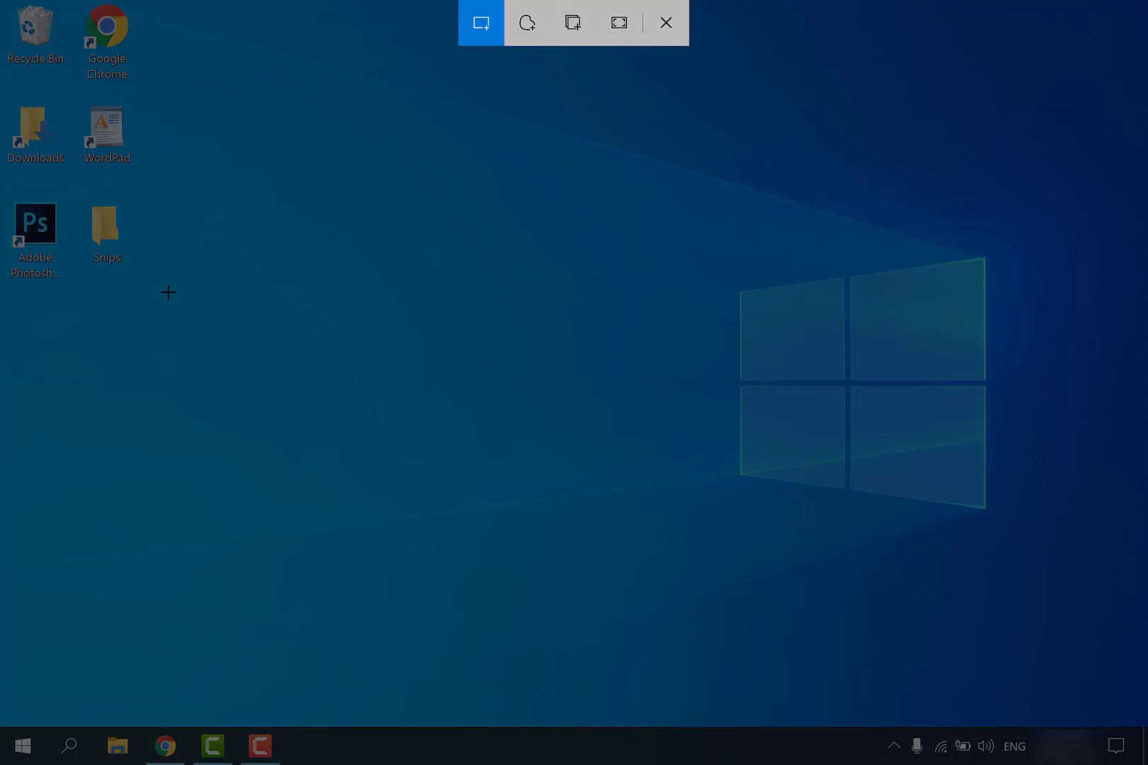
{"action": "left_click_drag", "start_coordinate": [168, 292], "coordinate": [1, 1]}
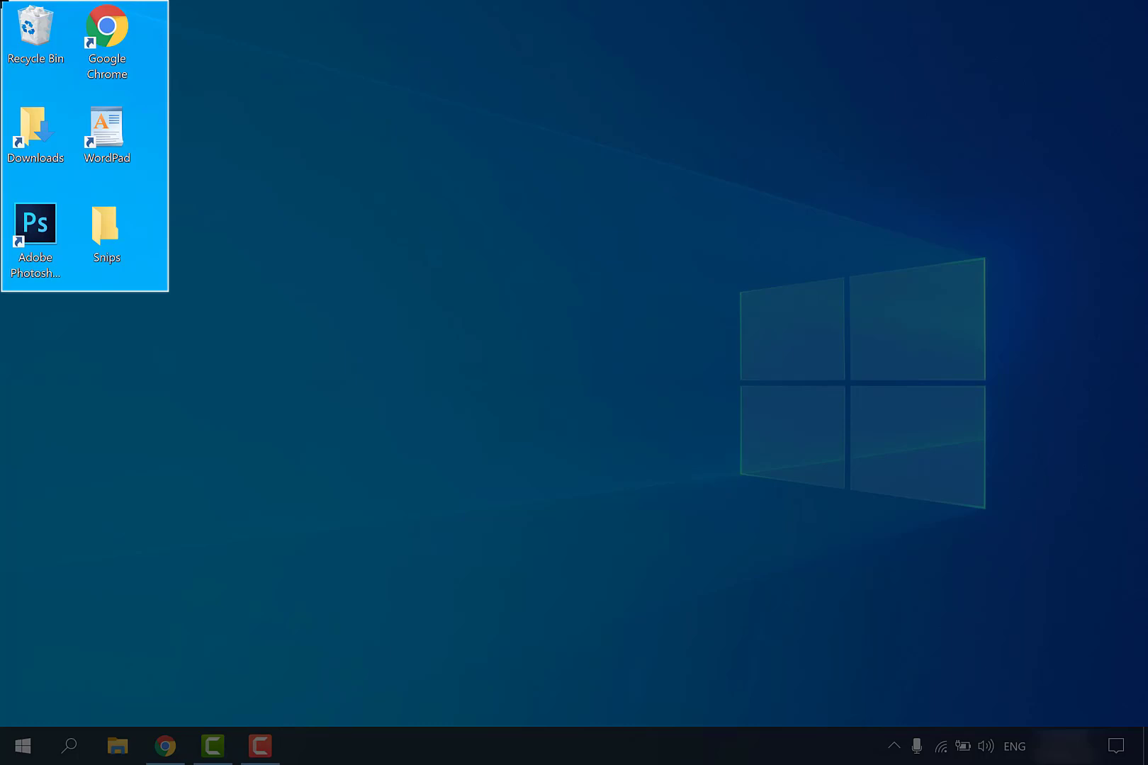
{"action": "left_click_drag", "start_coordinate": [1, 2], "coordinate": [2, 1]}
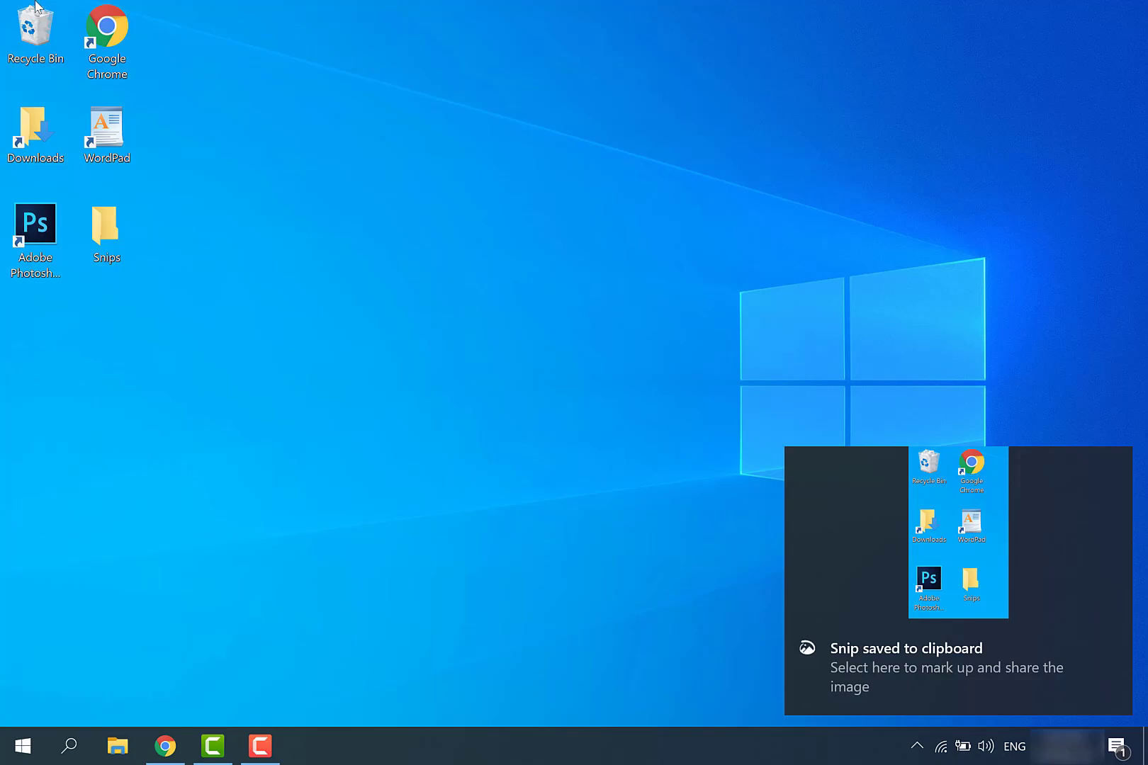
- Open the snip and mark it with a grey pencil circle, red ballpoint loops and a green highlight
{"action": "left_click", "coordinate": [925, 532]}
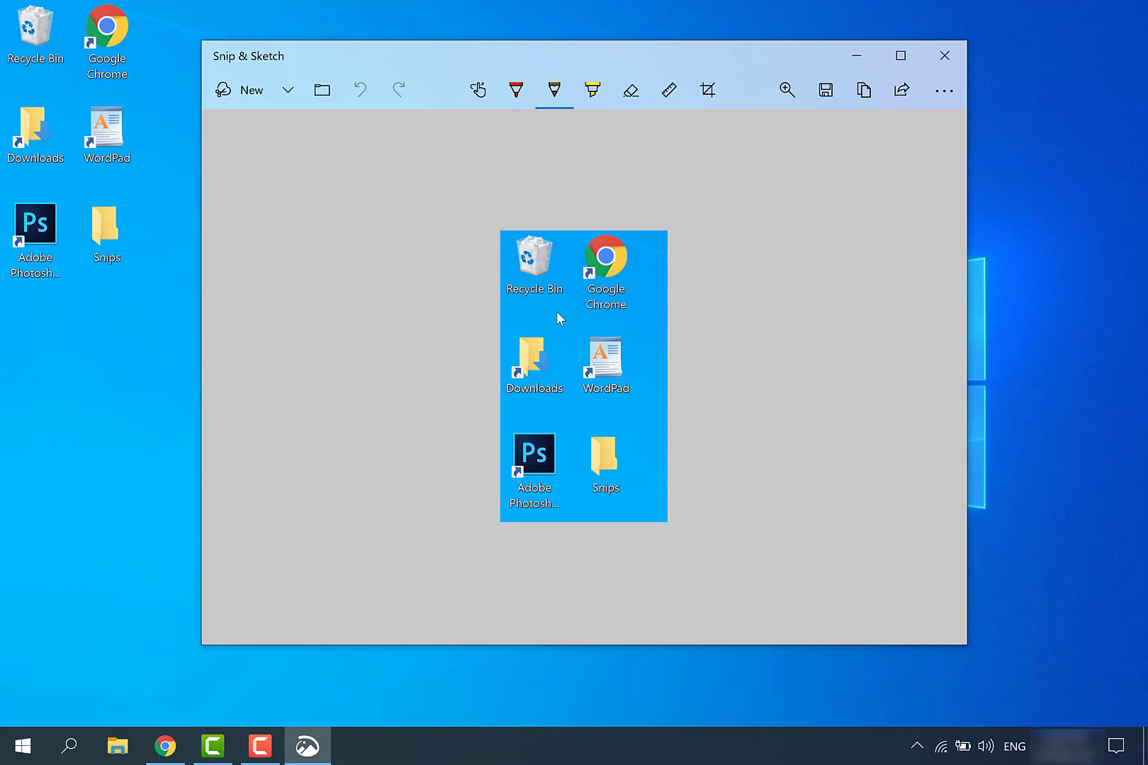
{"action": "mouse_move", "coordinate": [558, 316]}
{"action": "left_mouse_down"}
{"action": "mouse_move", "coordinate": [595, 415]}
{"action": "mouse_move", "coordinate": [544, 305]}
{"action": "mouse_move", "coordinate": [595, 414]}
{"action": "mouse_move", "coordinate": [579, 401]}
{"action": "mouse_move", "coordinate": [635, 401]}
{"action": "mouse_move", "coordinate": [561, 436]}
{"action": "left_mouse_up"}
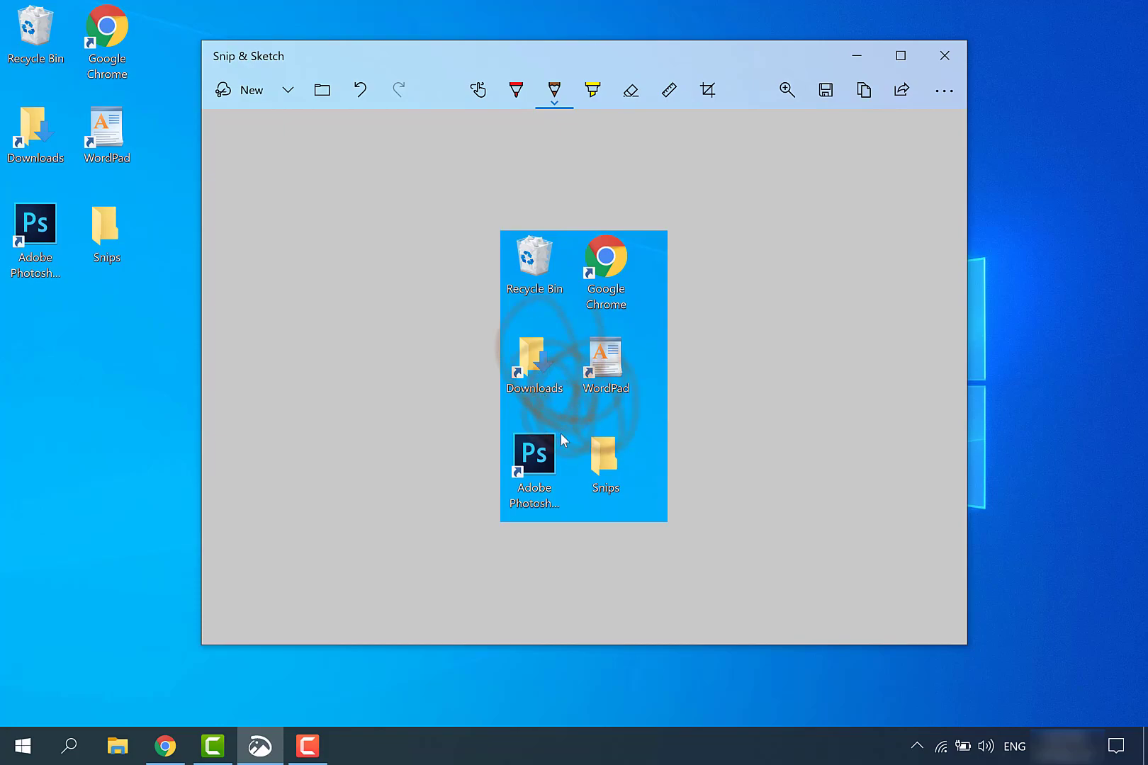
{"action": "left_click", "coordinate": [515, 100]}
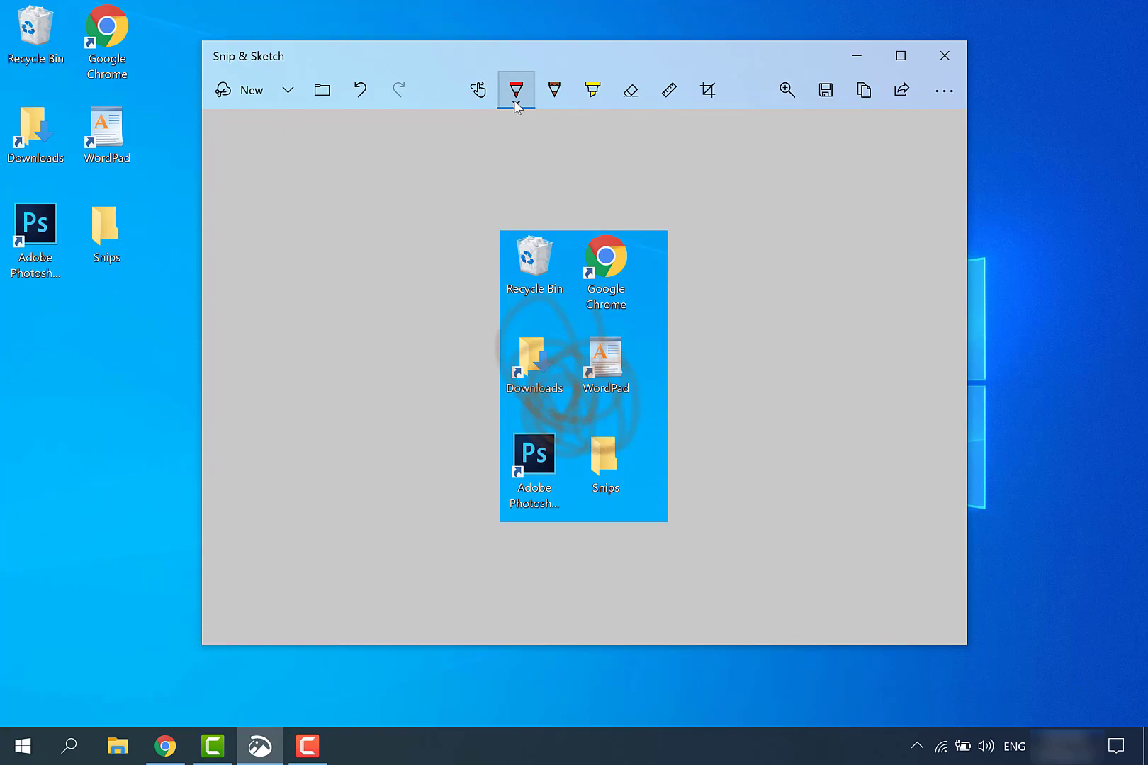
{"action": "left_click_drag", "start_coordinate": [567, 272], "coordinate": [585, 354]}
{"action": "left_click", "coordinate": [554, 90]}
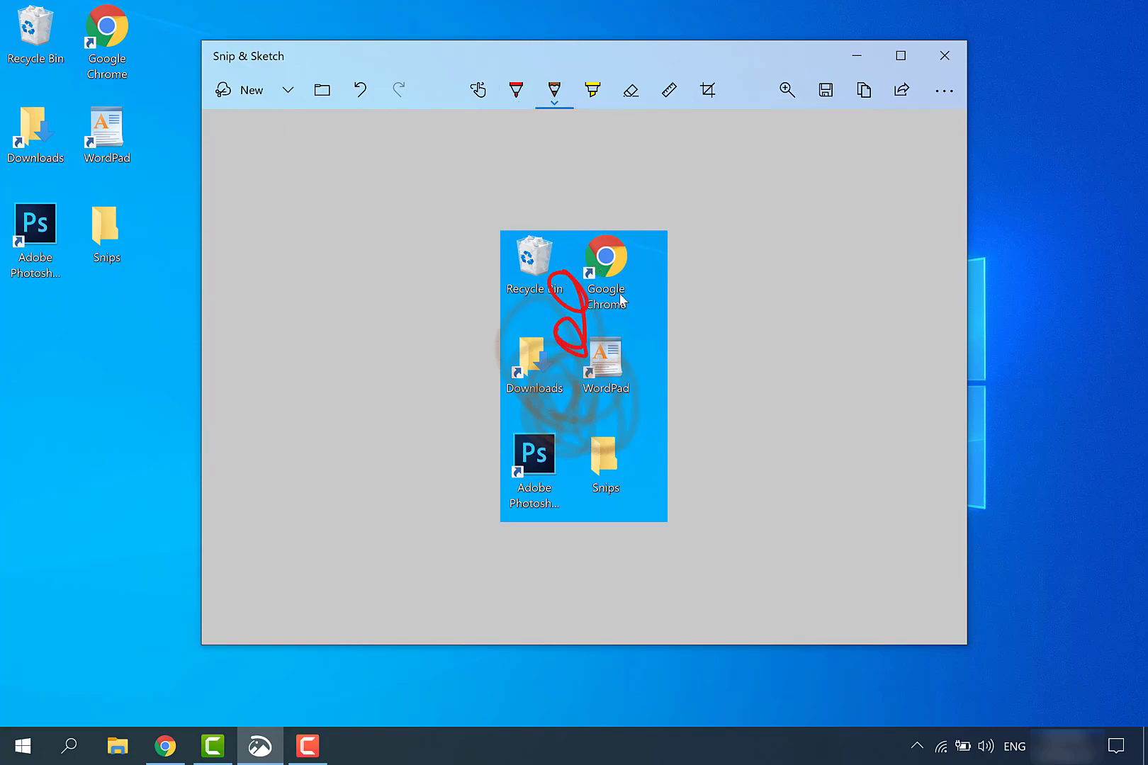
{"action": "left_click", "coordinate": [592, 90]}
{"action": "mouse_move", "coordinate": [560, 506]}
{"action": "left_mouse_down"}
{"action": "mouse_move", "coordinate": [504, 502]}
{"action": "mouse_move", "coordinate": [556, 473]}
{"action": "left_mouse_up"}
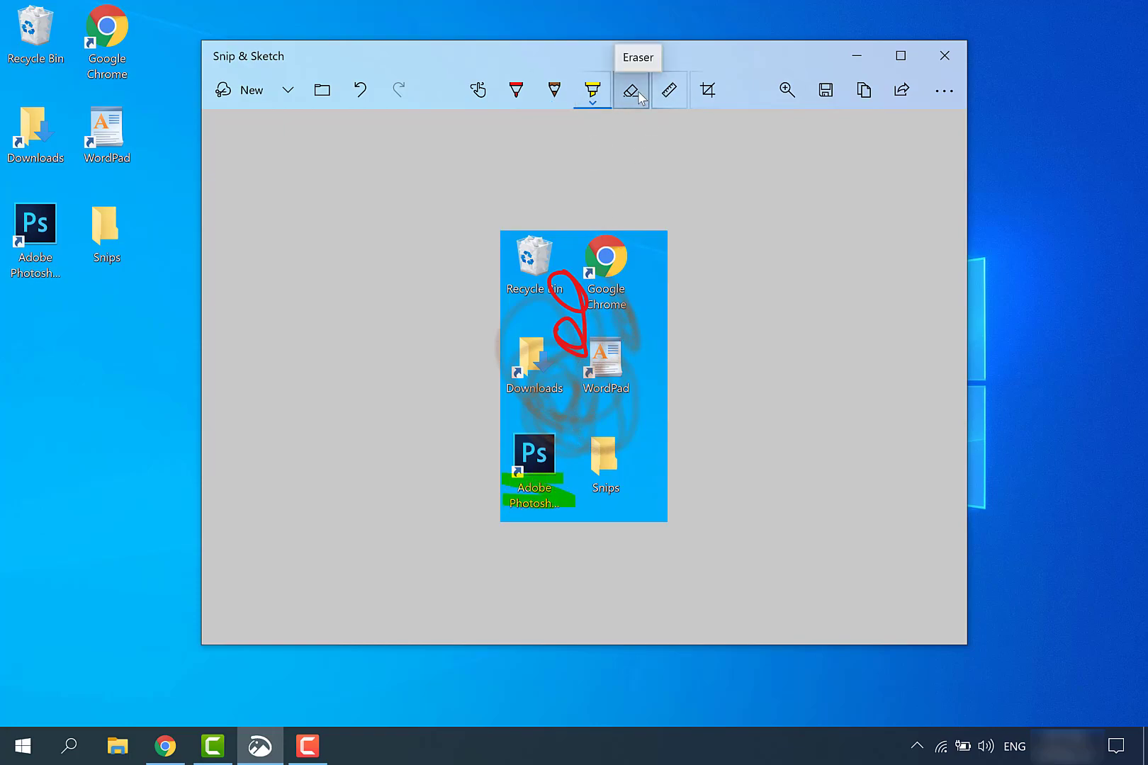
- Erase the green highlight and the remaining red and grey strokes with the Eraser
{"action": "left_click", "coordinate": [633, 98]}
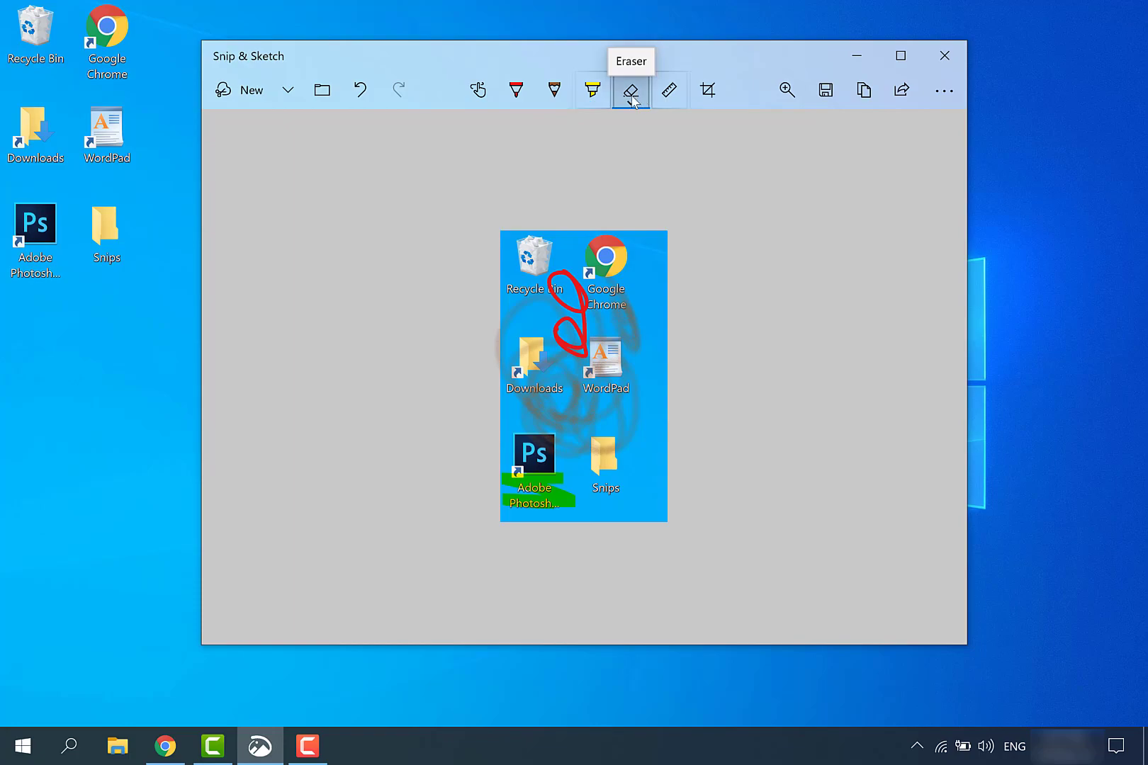
{"action": "left_click", "coordinate": [556, 491]}
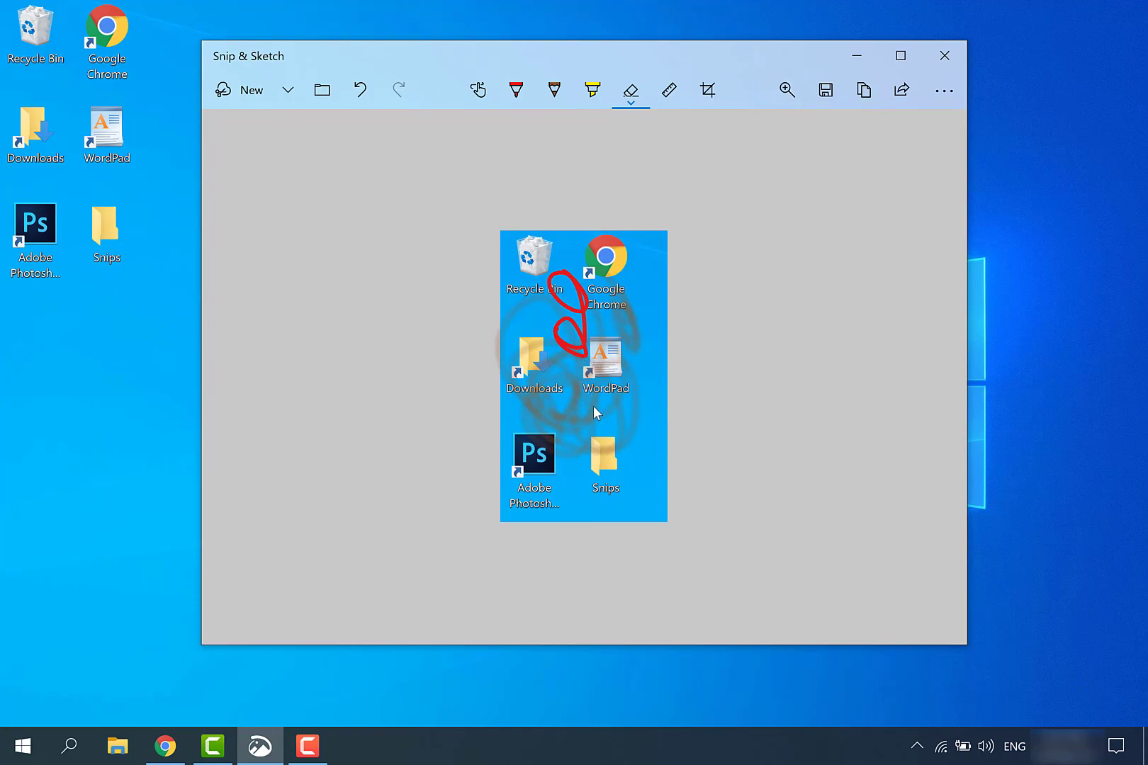
{"action": "left_click_drag", "start_coordinate": [594, 411], "coordinate": [556, 401]}
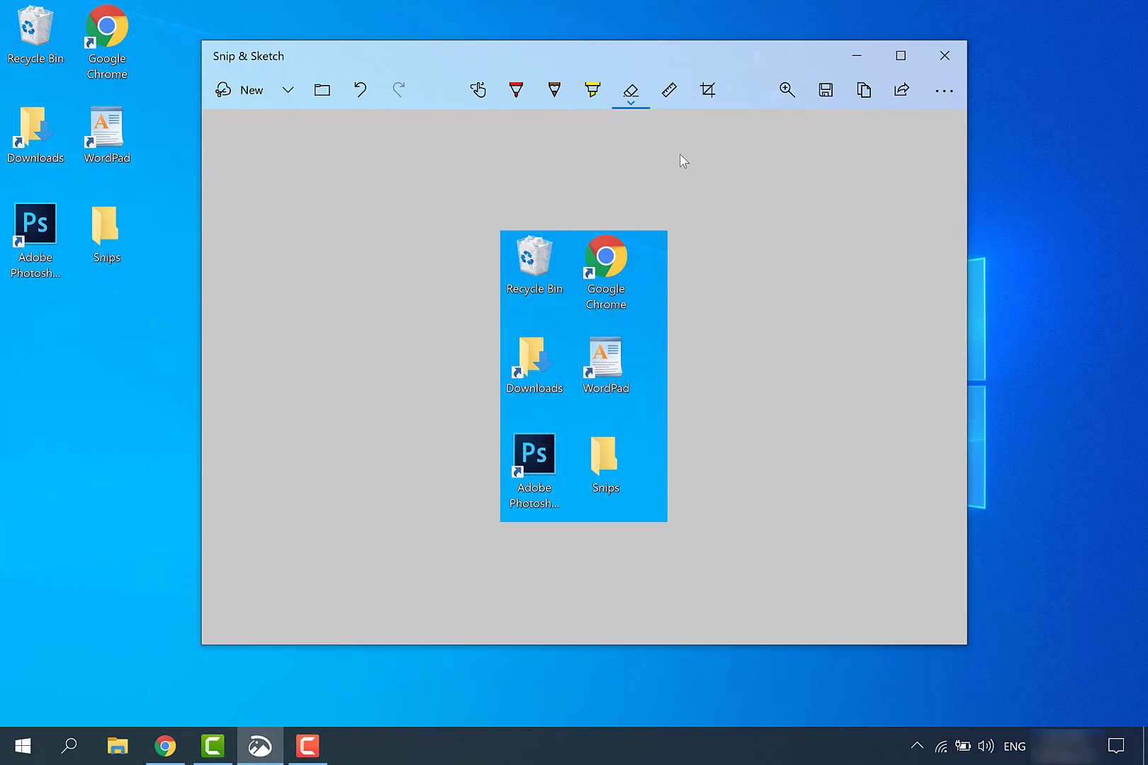
- Show the ruler and crop the snip to the bottom row with the Photoshop and Snips icons
{"action": "left_click", "coordinate": [668, 89]}
{"action": "left_click_drag", "start_coordinate": [602, 280], "coordinate": [618, 182]}
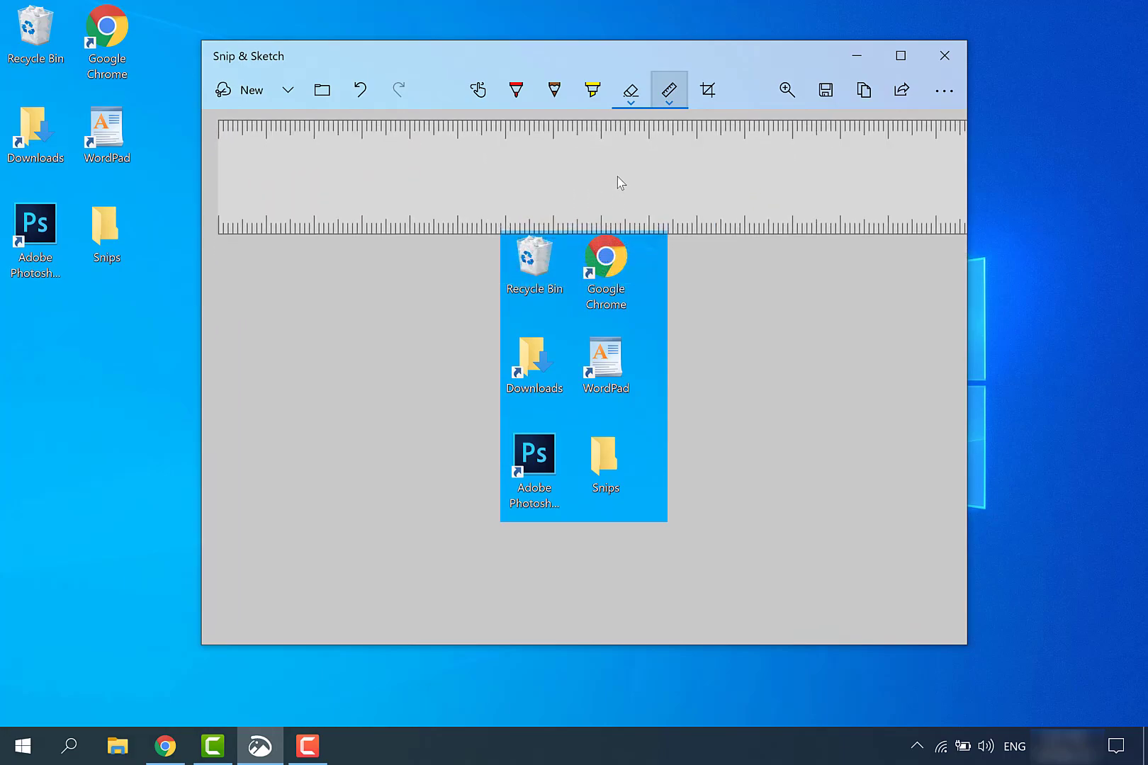
{"action": "left_click", "coordinate": [711, 88]}
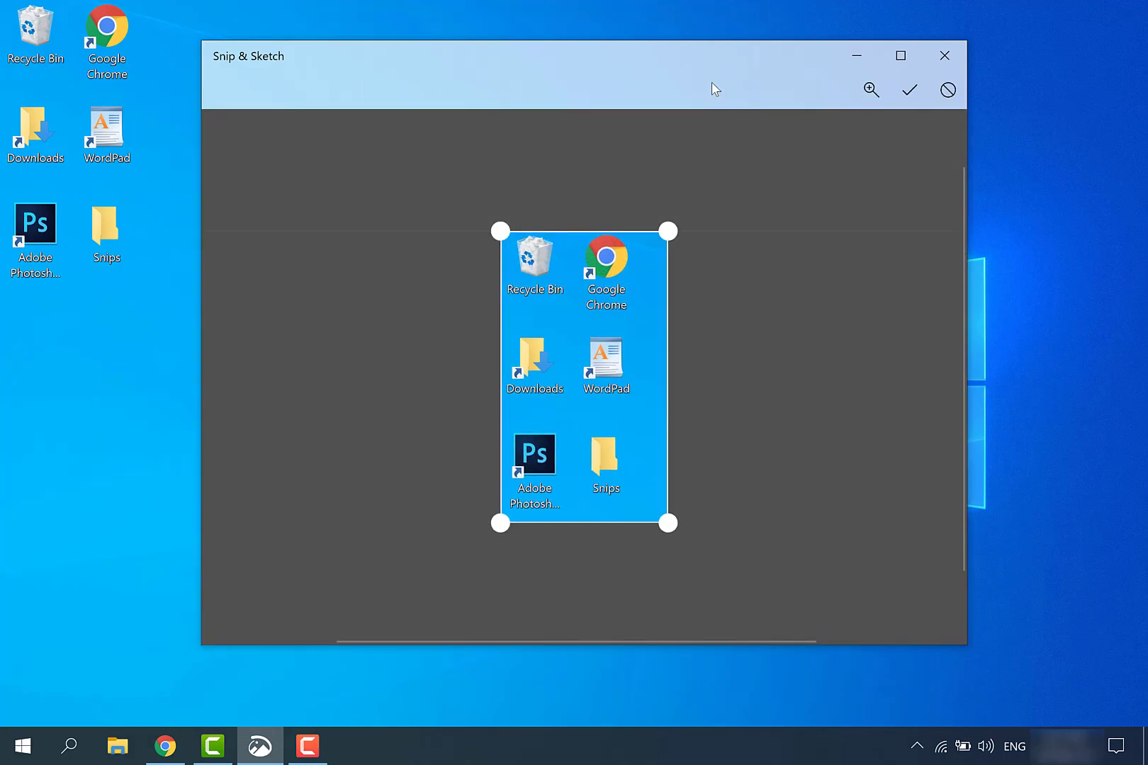
{"action": "left_click_drag", "start_coordinate": [669, 231], "coordinate": [661, 404]}
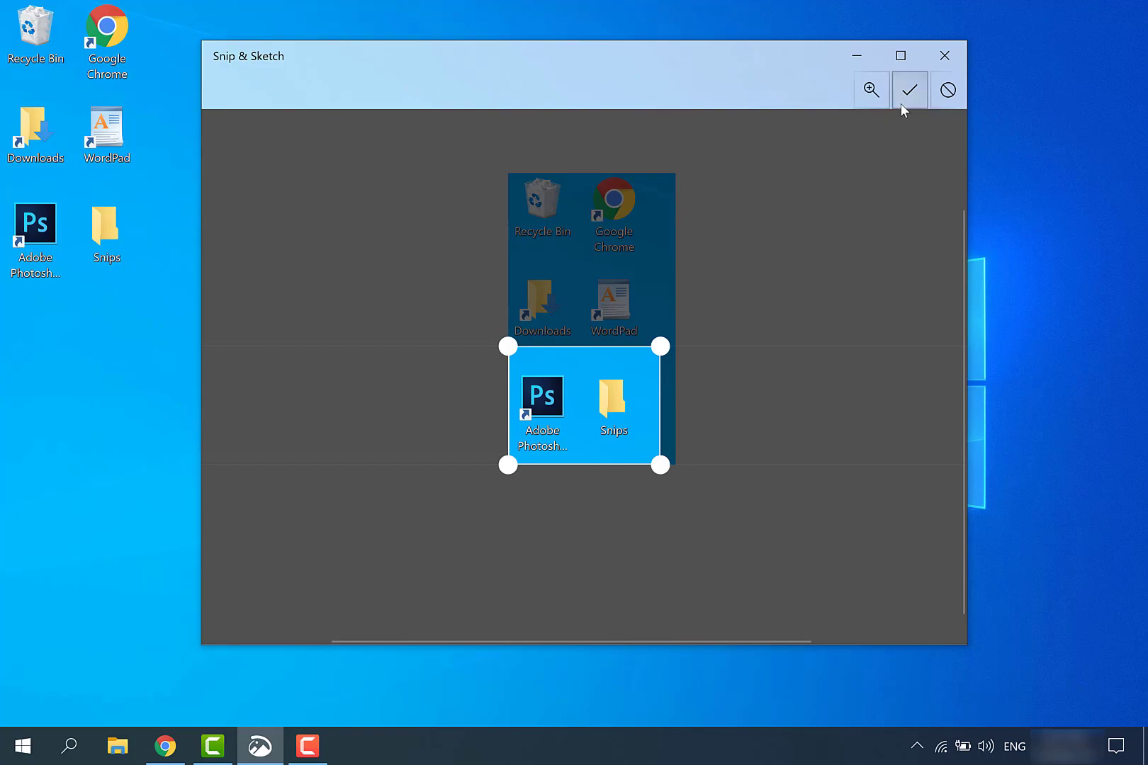
{"action": "left_click", "coordinate": [902, 103]}
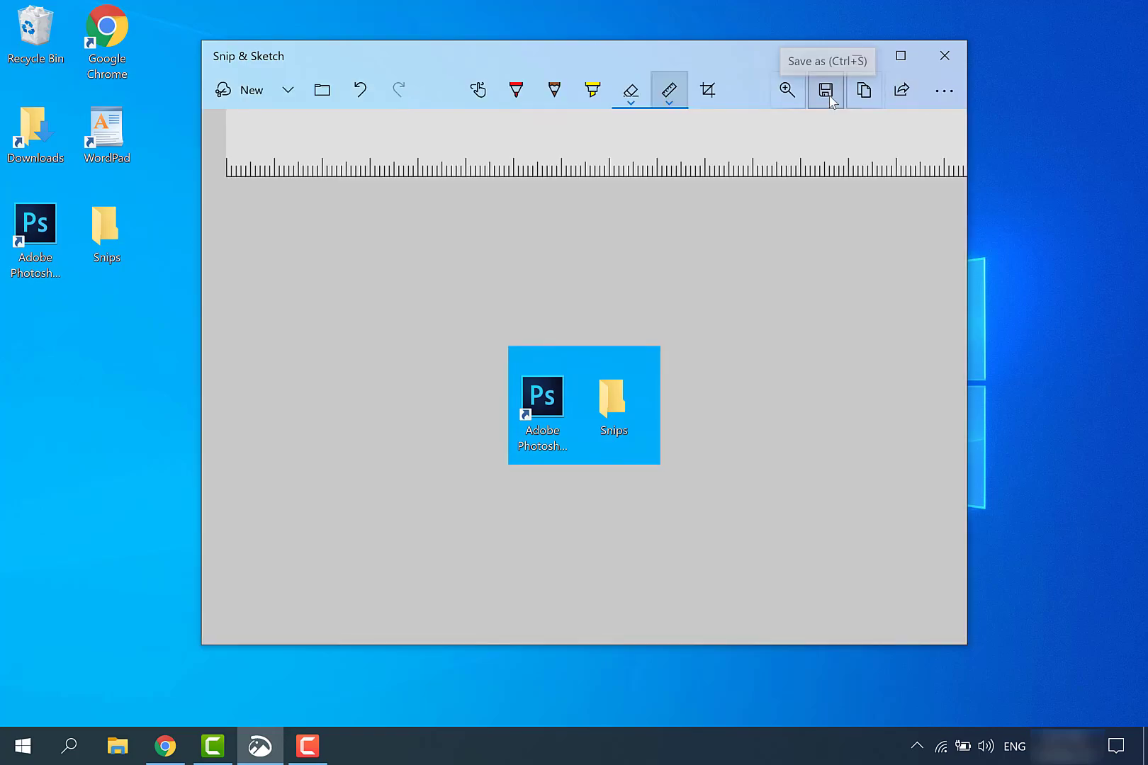
- Save the cropped snip as 'snip' in the Snips folder
{"action": "left_click", "coordinate": [863, 92]}
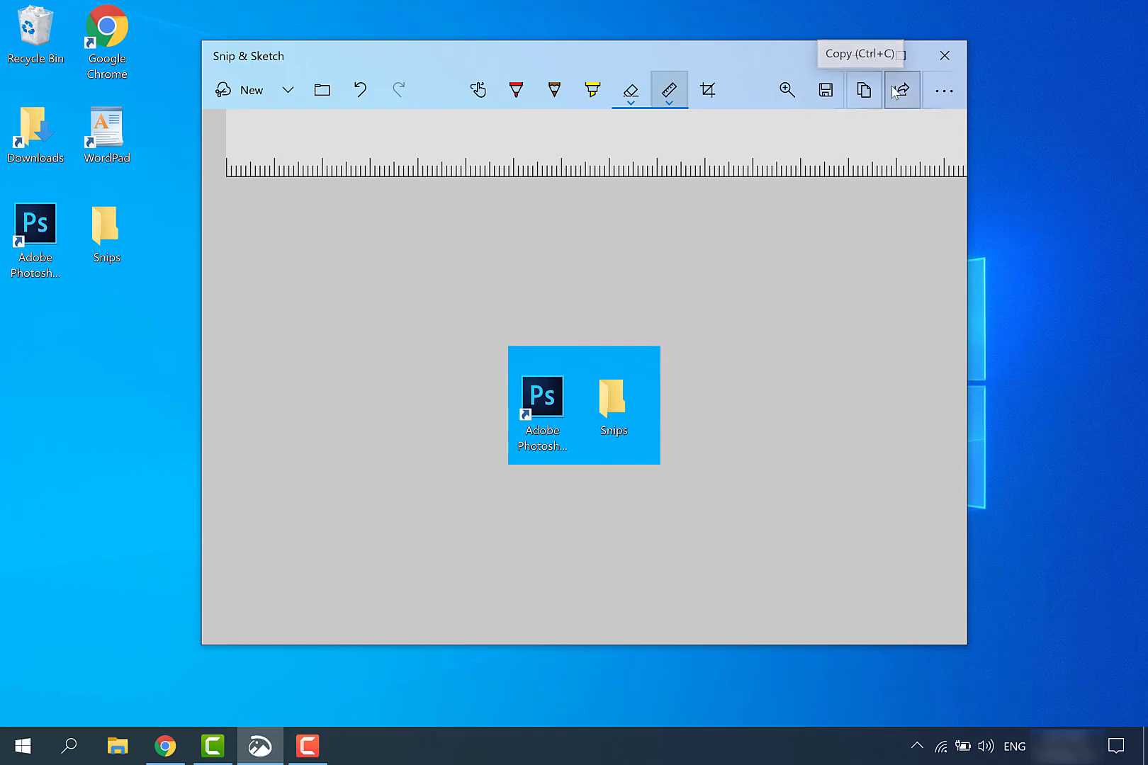
{"action": "left_click", "coordinate": [825, 100]}
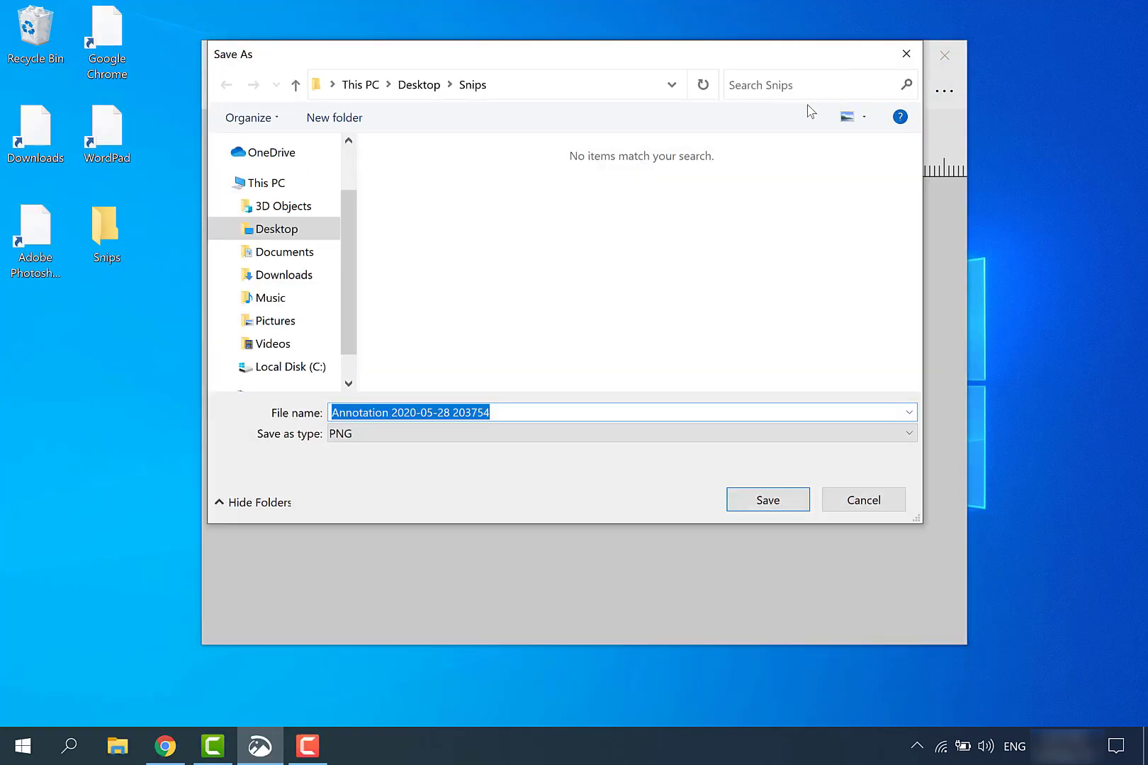
{"action": "type", "text": "snip"}
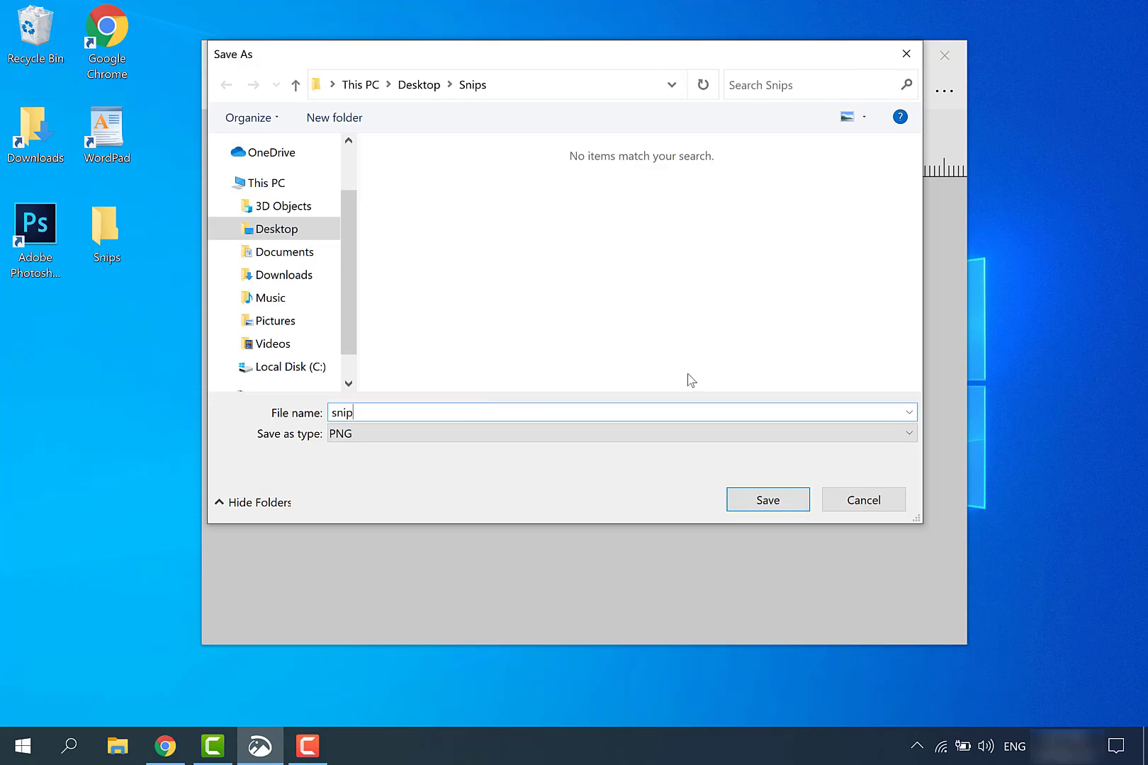
{"action": "key", "text": "Return"}
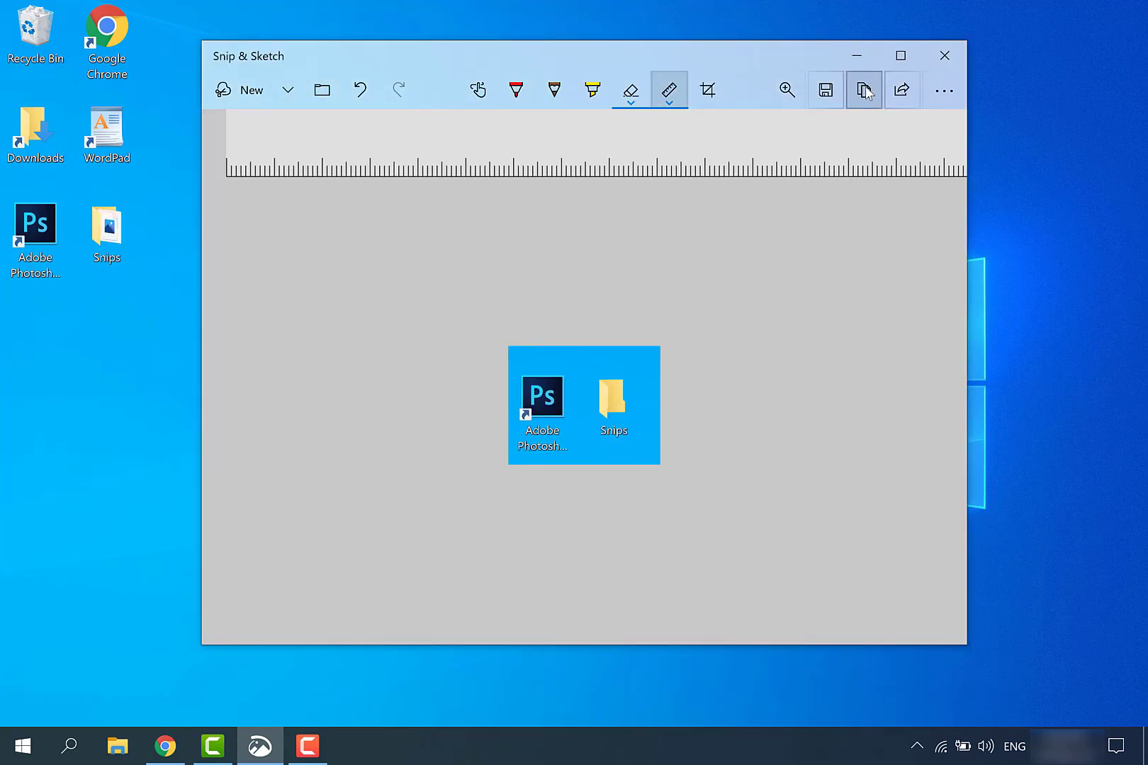
- Copy the cropped snip and paste it into a blank WordPad document
{"action": "left_click", "coordinate": [857, 99]}
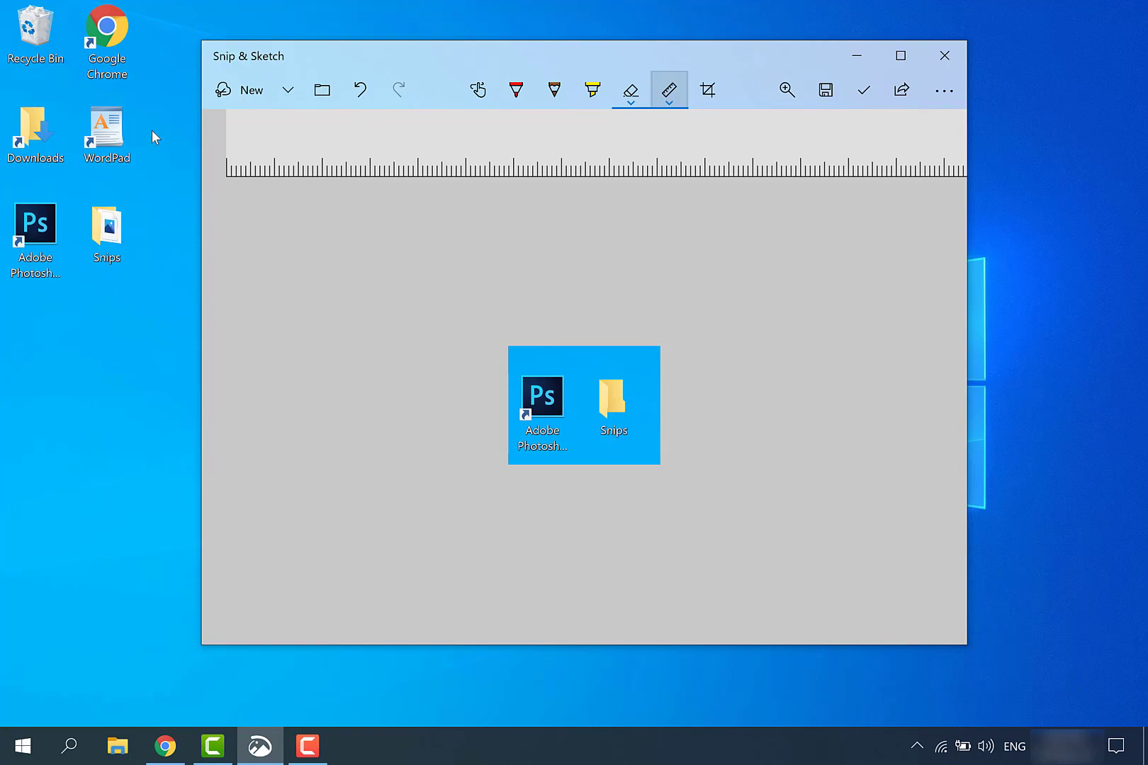
{"action": "left_click", "coordinate": [127, 136]}
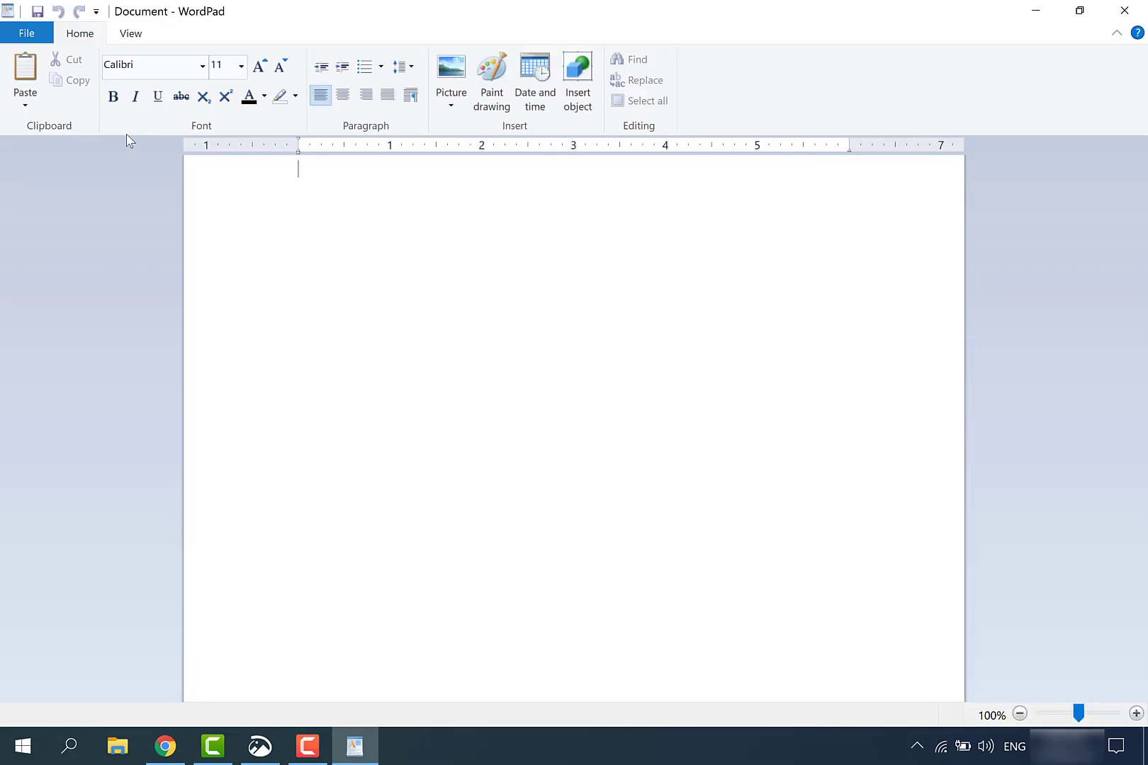
{"action": "right_click", "coordinate": [323, 240]}
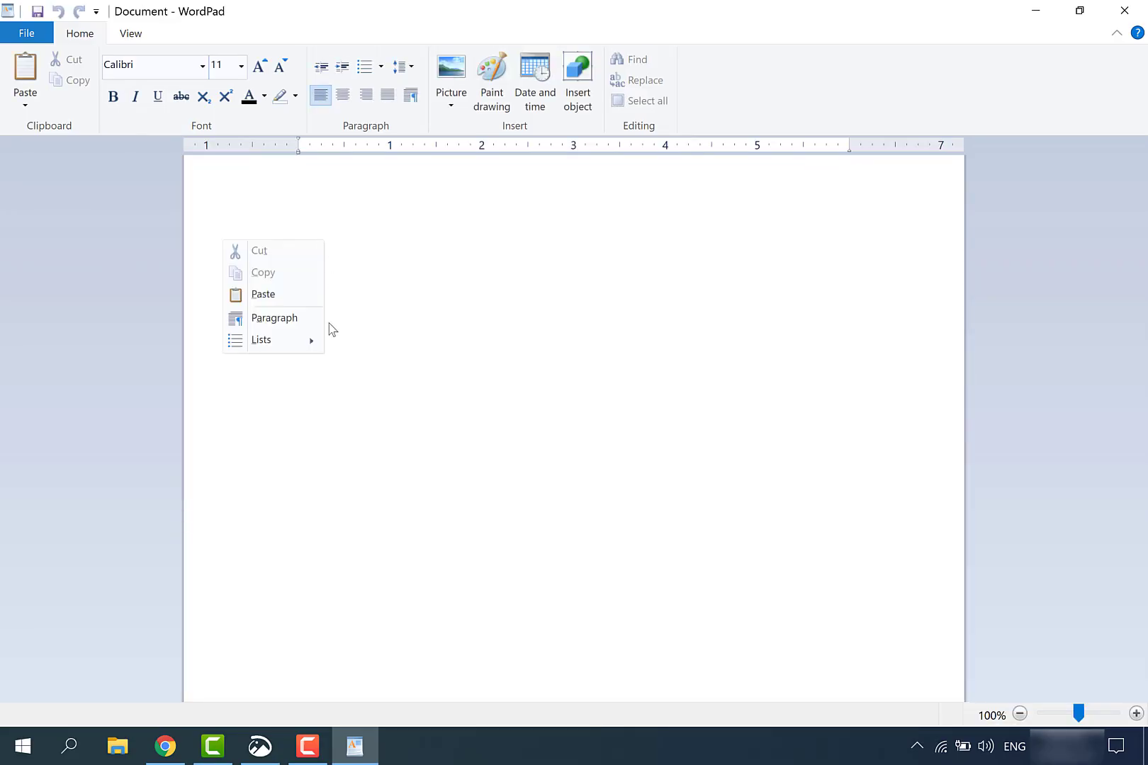
{"action": "left_click", "coordinate": [287, 301]}
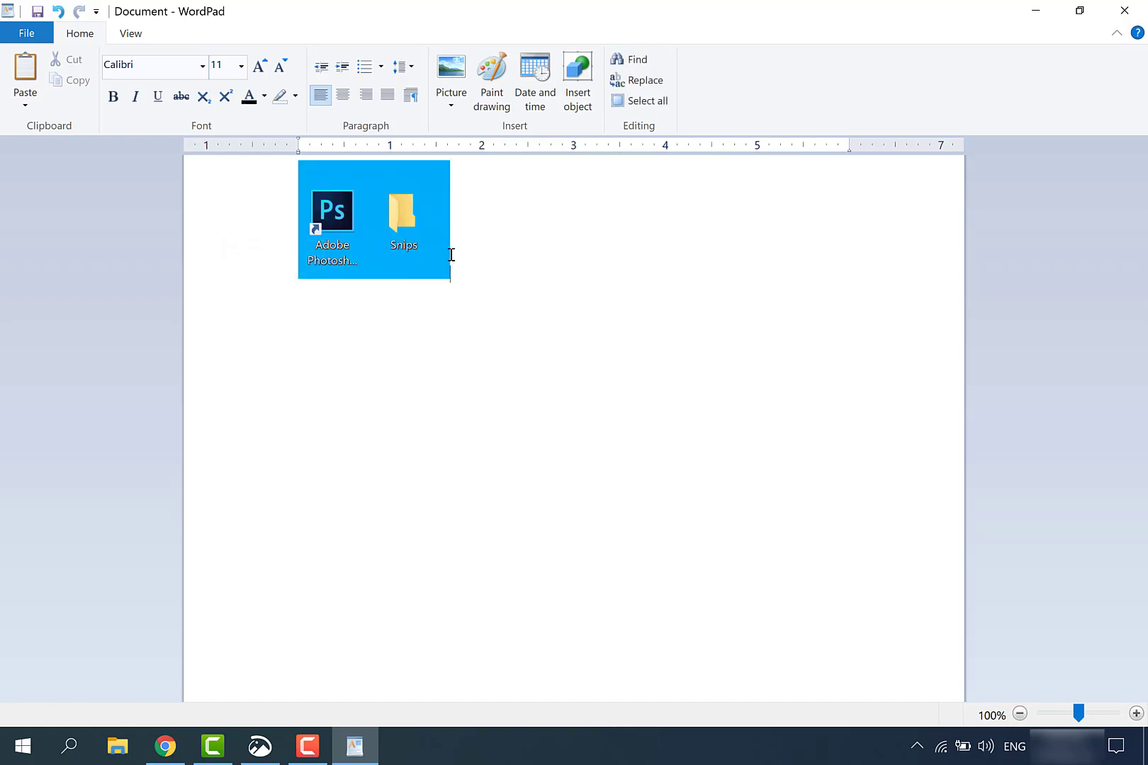
- Paste the cropped snip into the Gmail new-message body, minimizing WordPad and Chrome around it
{"action": "left_click", "coordinate": [1035, 10]}
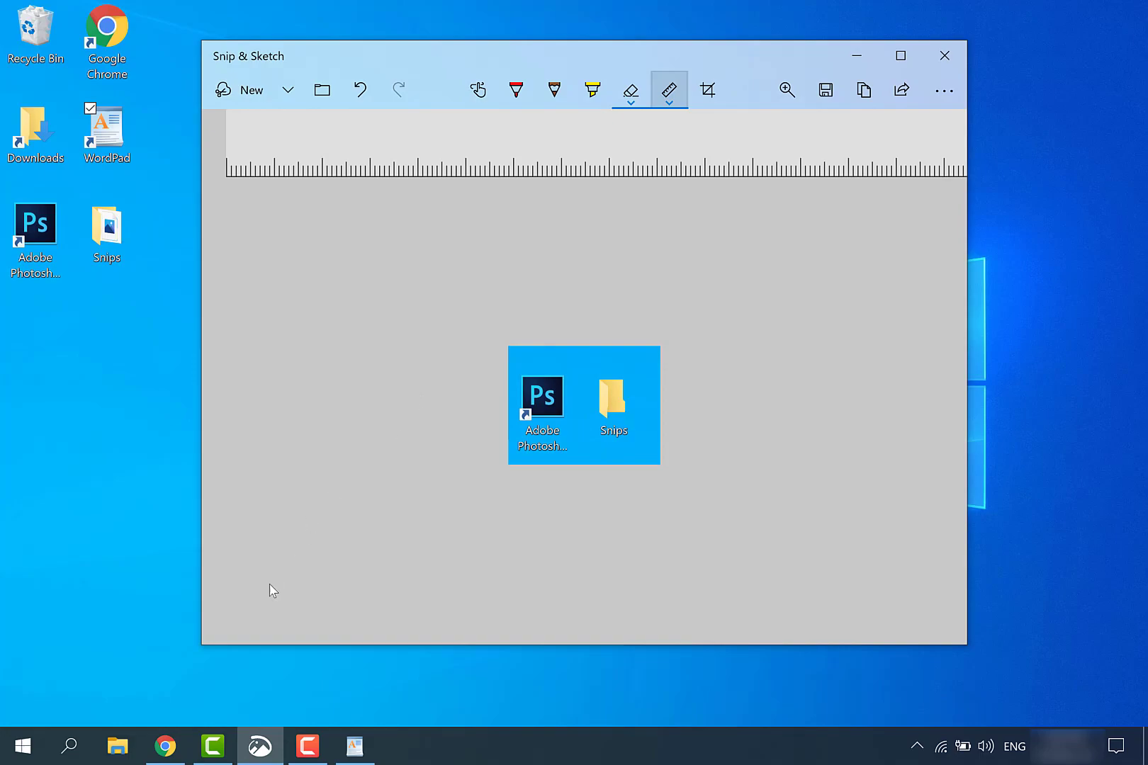
{"action": "left_click", "coordinate": [180, 753]}
{"action": "right_click", "coordinate": [325, 282]}
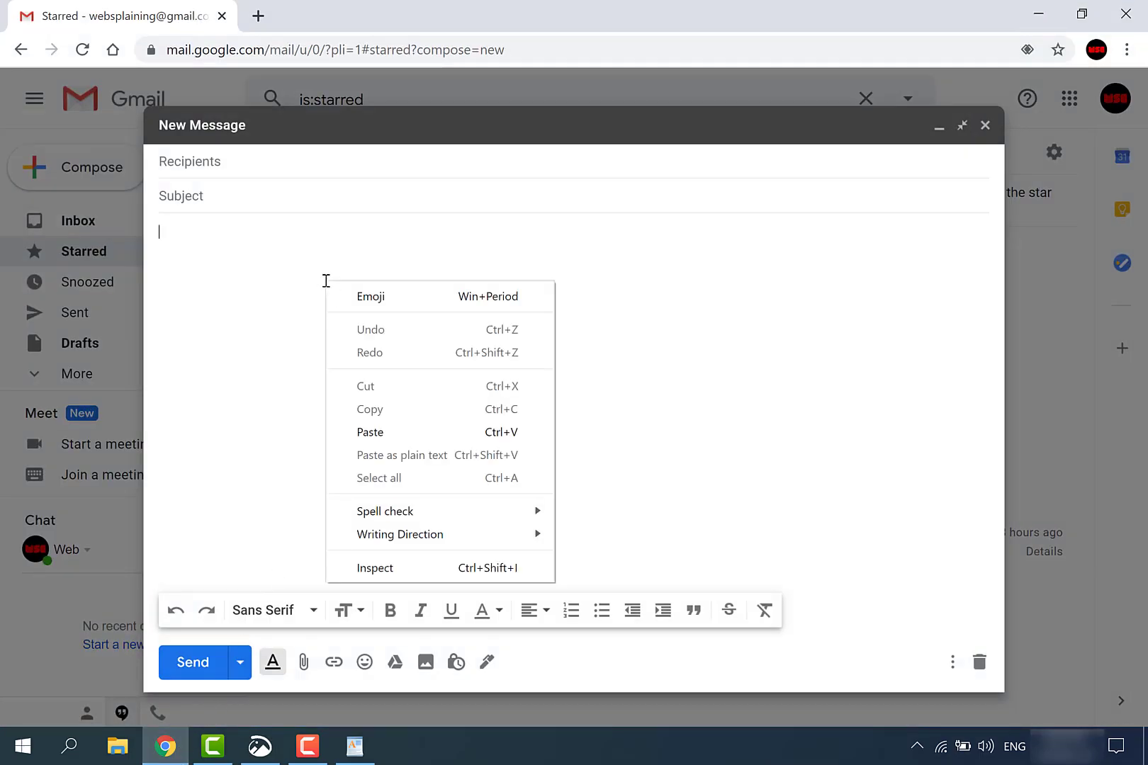
{"action": "left_click", "coordinate": [372, 430]}
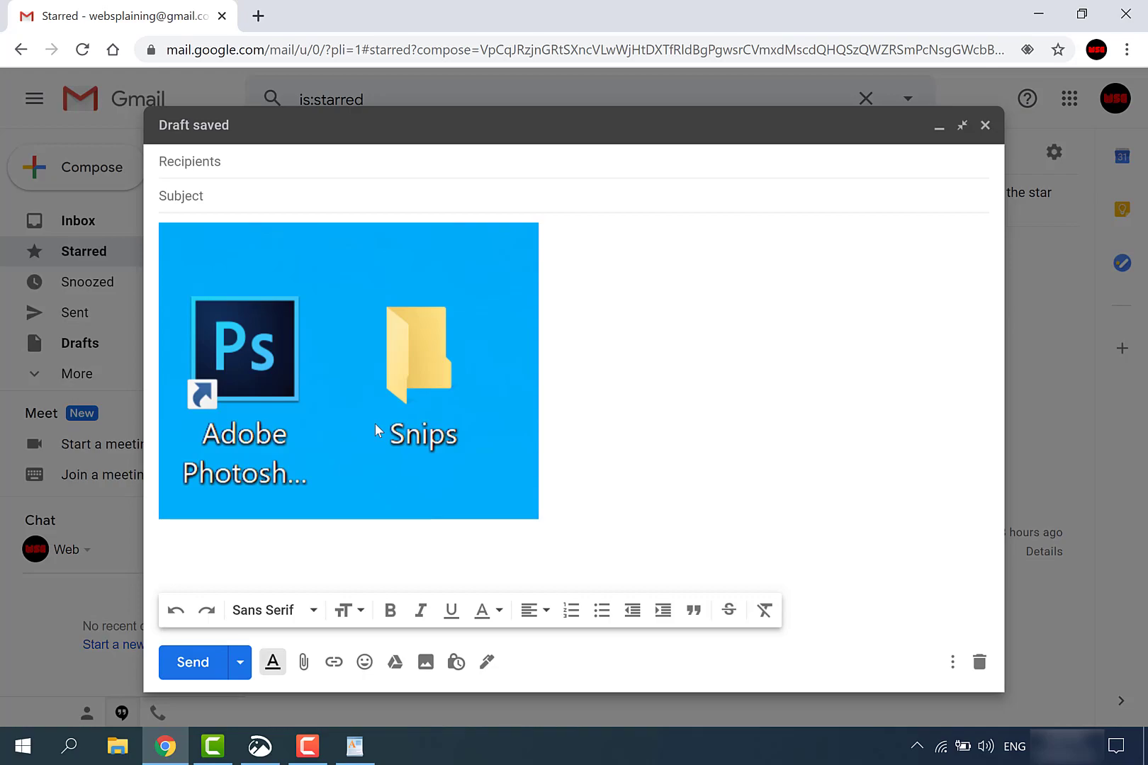
{"action": "left_click", "coordinate": [1026, 16]}
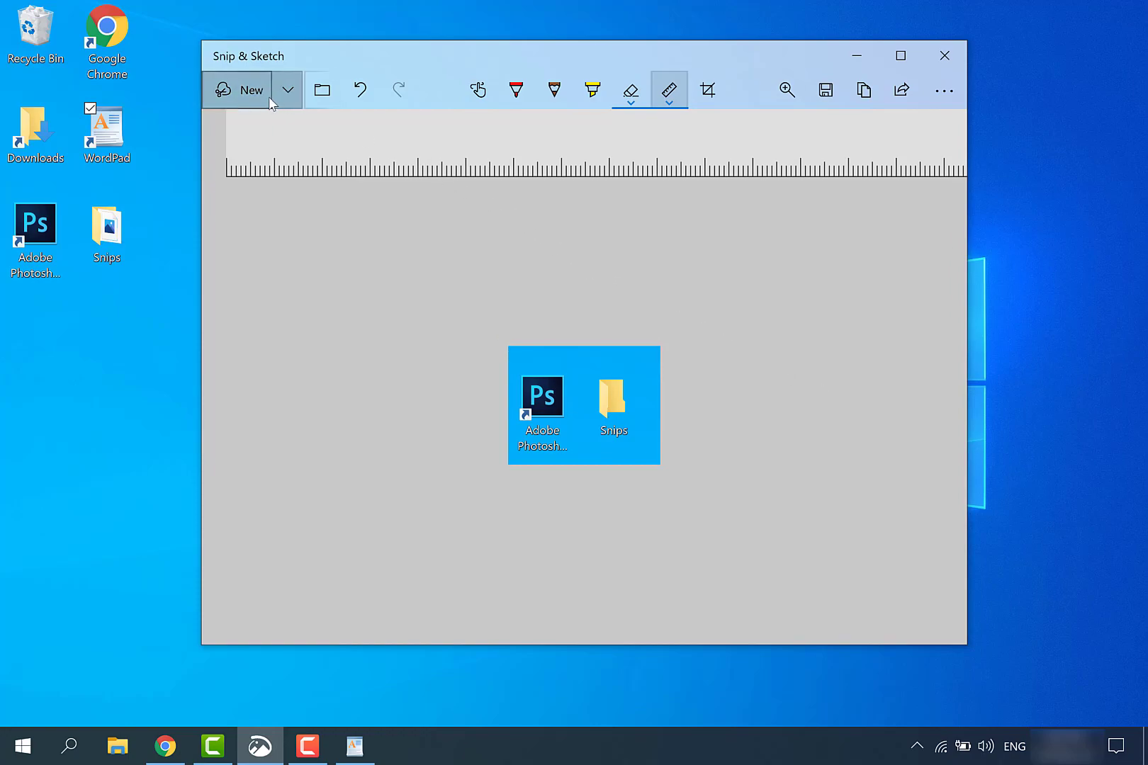
- Capture a new freeform snip outlining the Windows logo on the wallpaper
{"action": "left_click", "coordinate": [245, 92]}
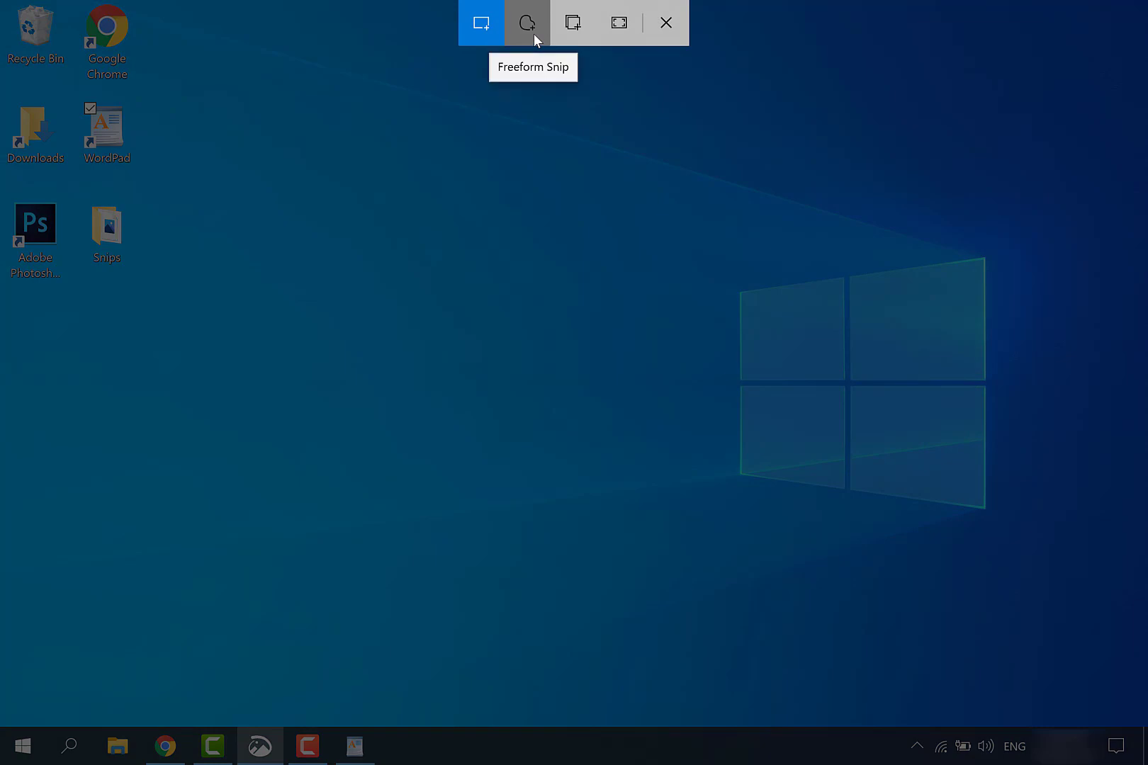
{"action": "left_click", "coordinate": [533, 33]}
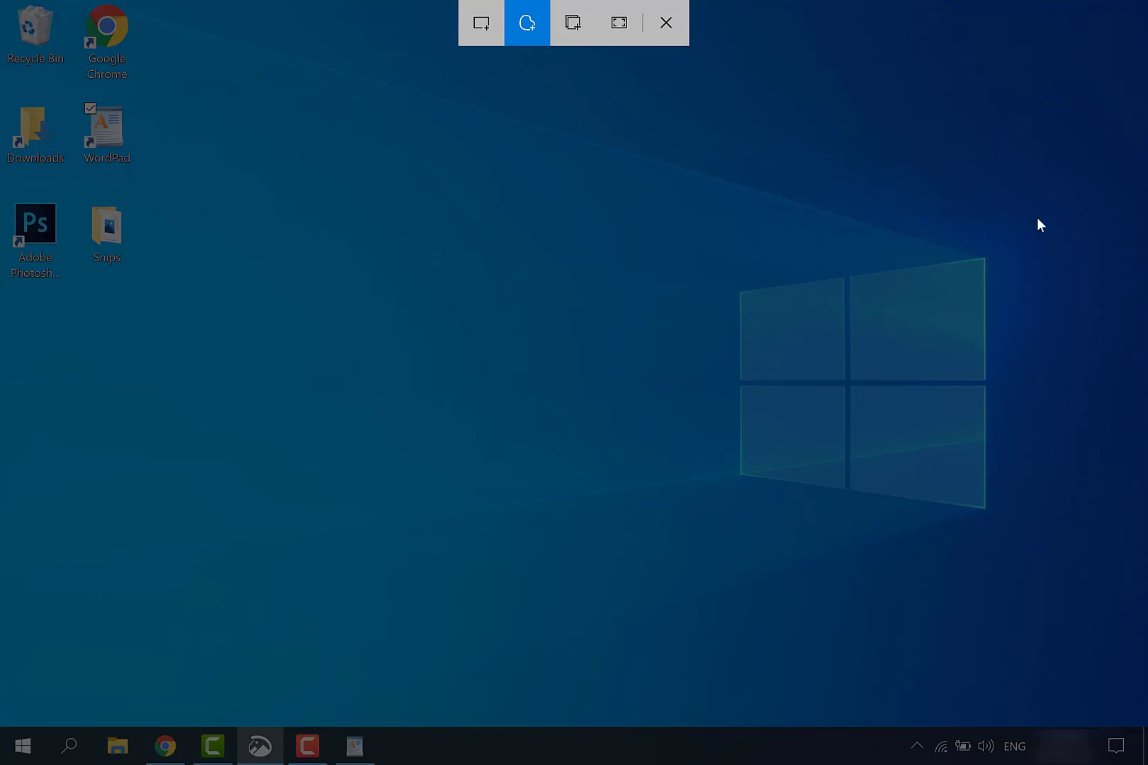
{"action": "mouse_move", "coordinate": [855, 205]}
{"action": "left_mouse_down"}
{"action": "mouse_move", "coordinate": [664, 450]}
{"action": "mouse_move", "coordinate": [897, 631]}
{"action": "mouse_move", "coordinate": [1142, 411]}
{"action": "mouse_move", "coordinate": [1039, 236]}
{"action": "mouse_move", "coordinate": [913, 200]}
{"action": "mouse_move", "coordinate": [854, 203]}
{"action": "left_mouse_up"}
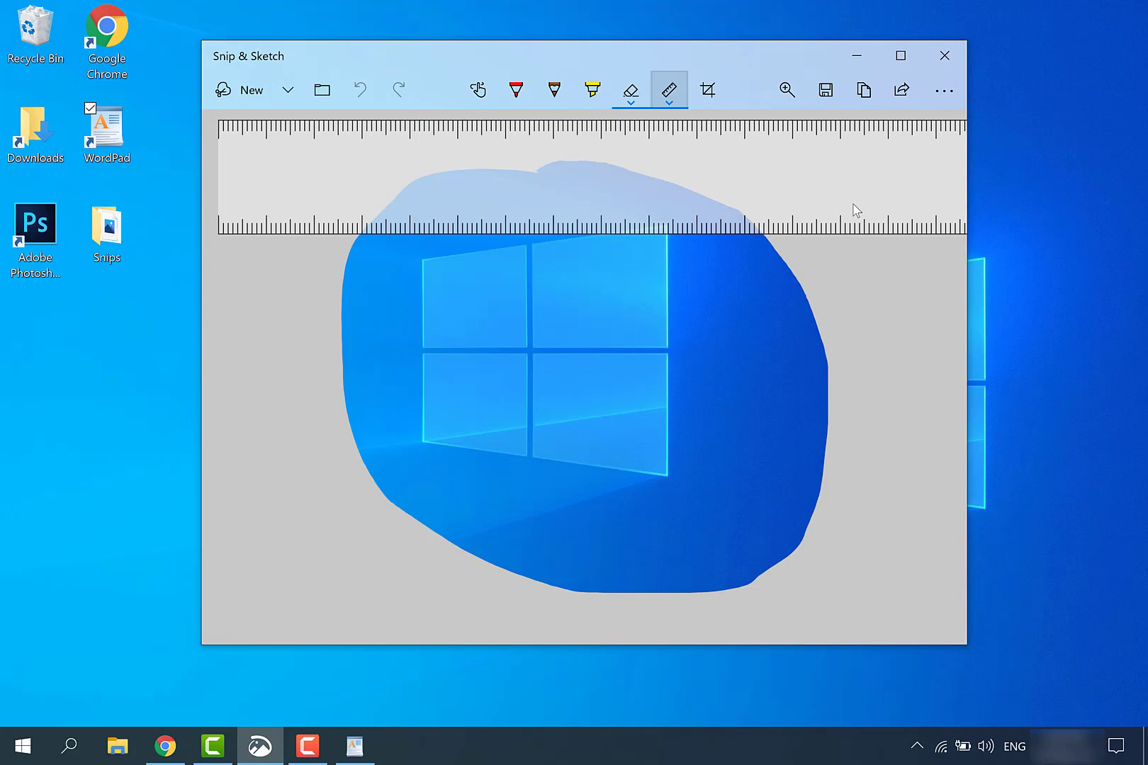
- Hide the ruler and save the freeform Windows-logo snip as a PNG in Snips
{"action": "left_click", "coordinate": [673, 91]}
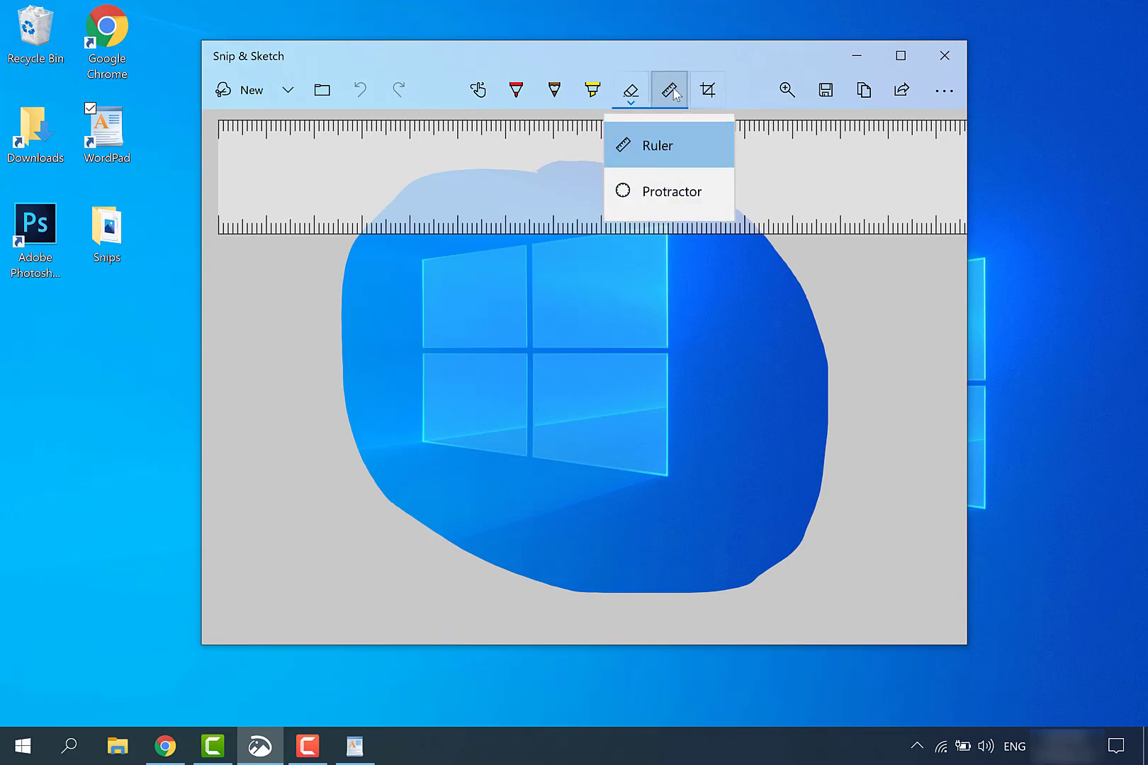
{"action": "left_click", "coordinate": [666, 142]}
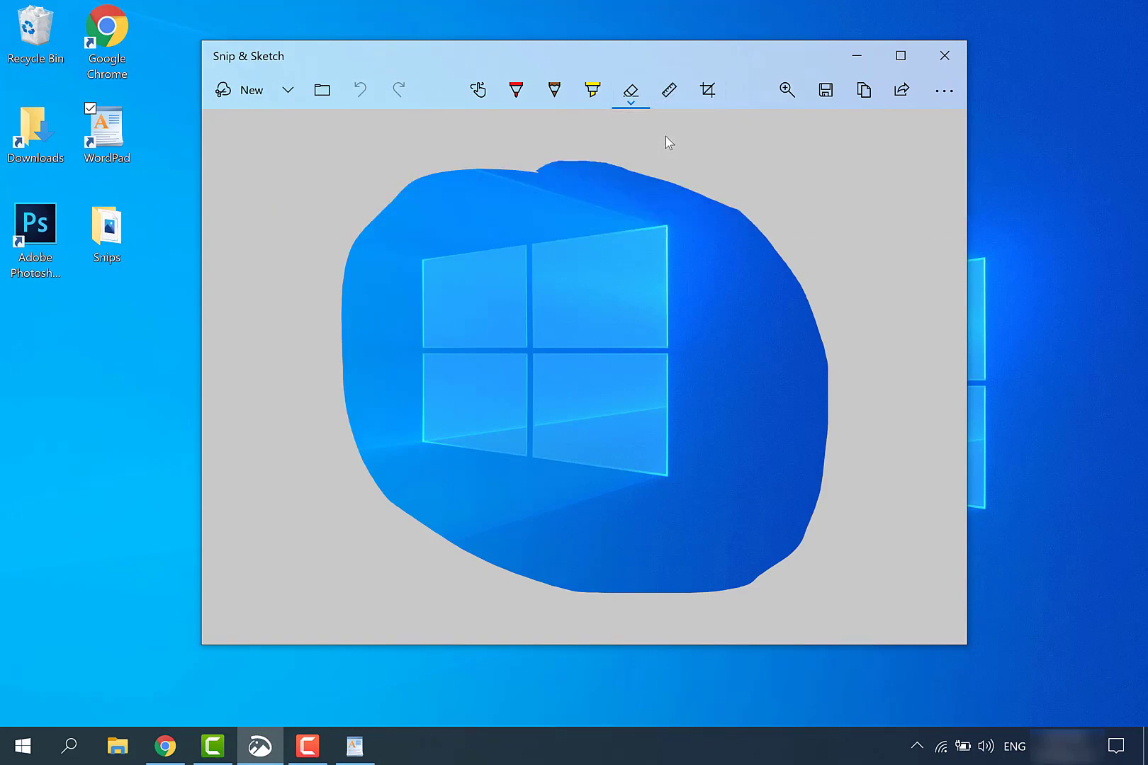
{"action": "left_click", "coordinate": [824, 90]}
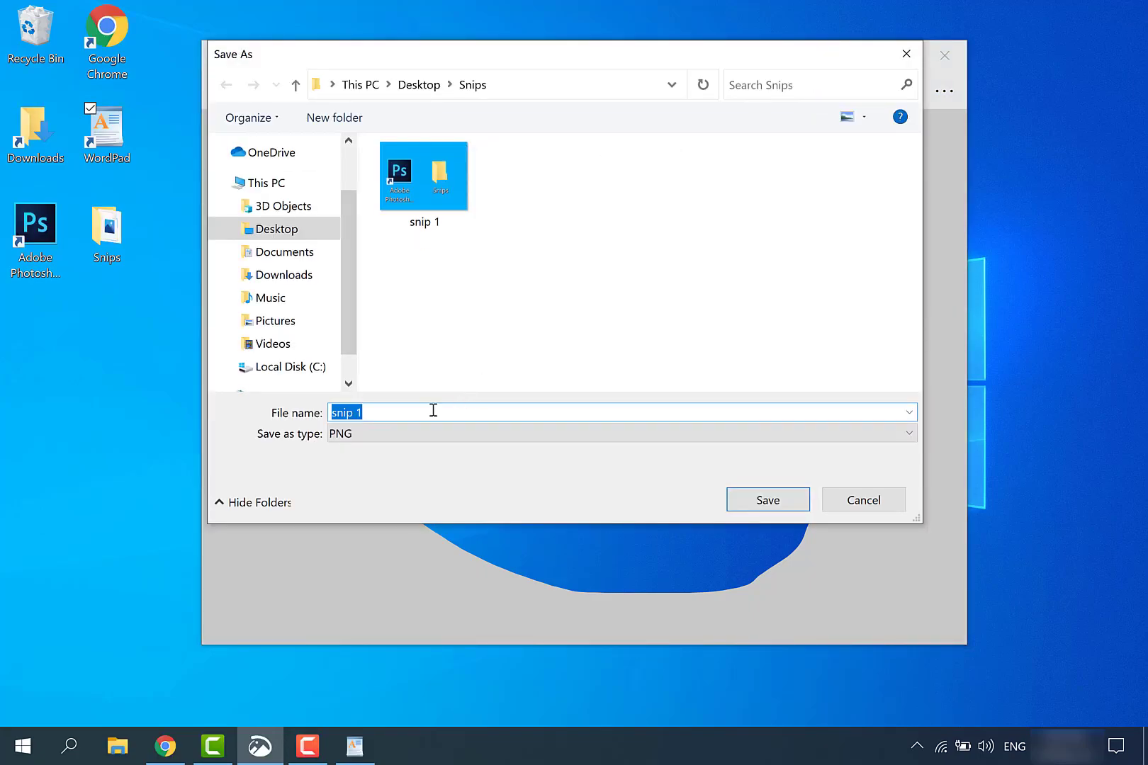
{"action": "left_click", "coordinate": [378, 413]}
{"action": "key", "text": "Return"}
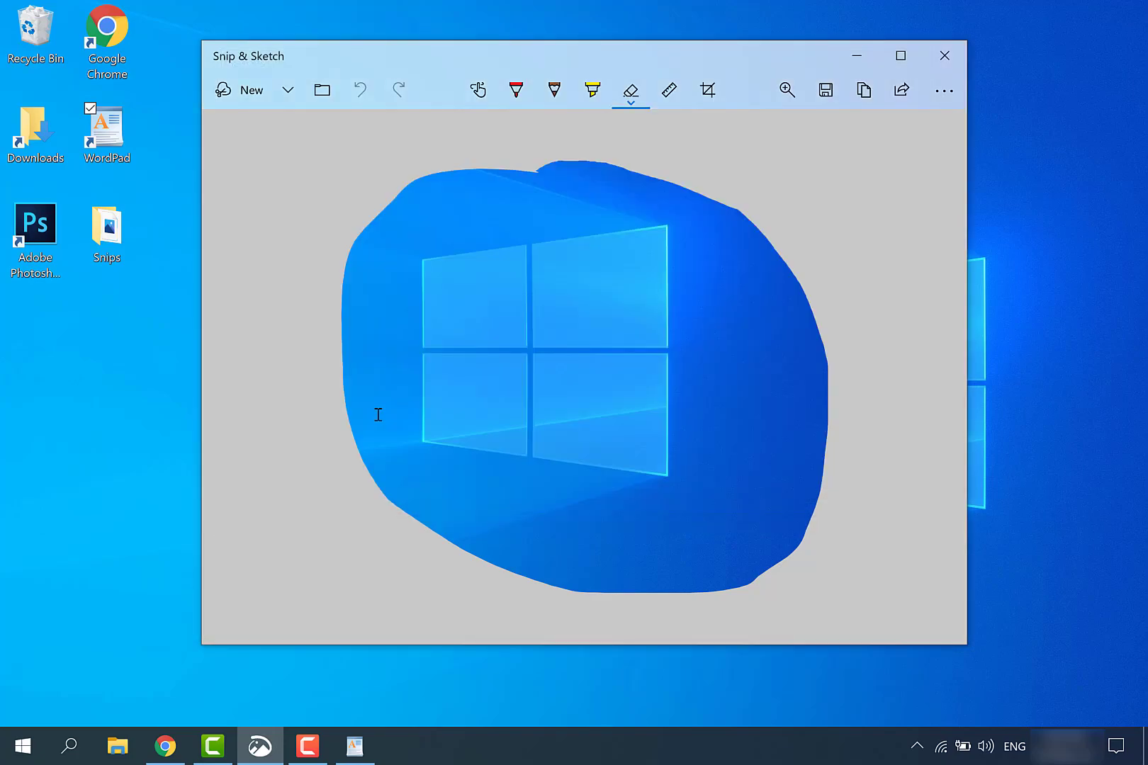
- Capture a window snip of the desktop and save it as 'snip 3'
{"action": "left_click", "coordinate": [236, 90]}
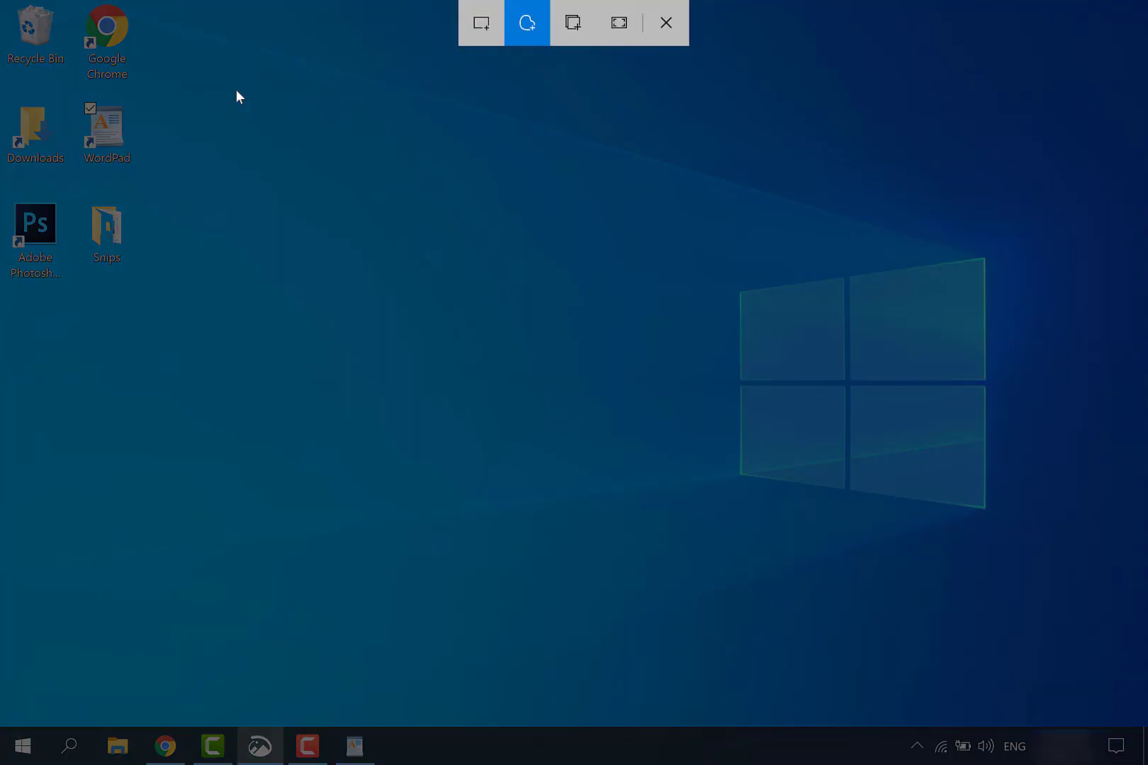
{"action": "left_click", "coordinate": [561, 33]}
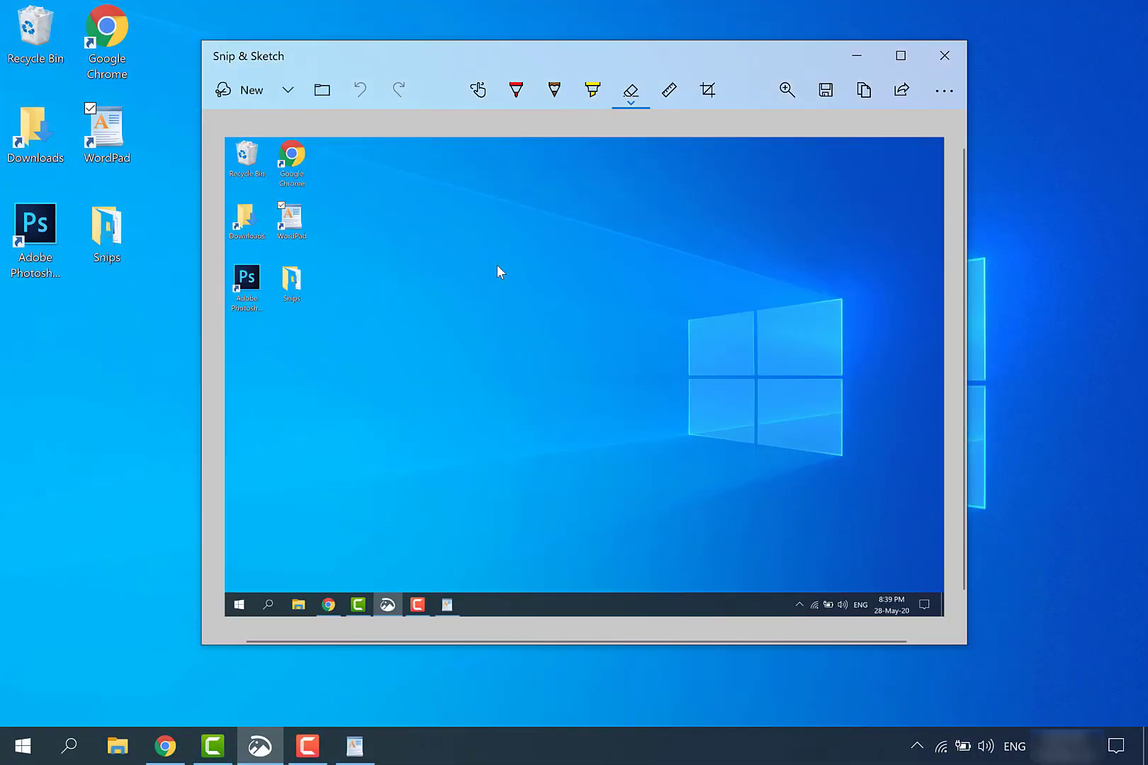
{"action": "left_click", "coordinate": [826, 92]}
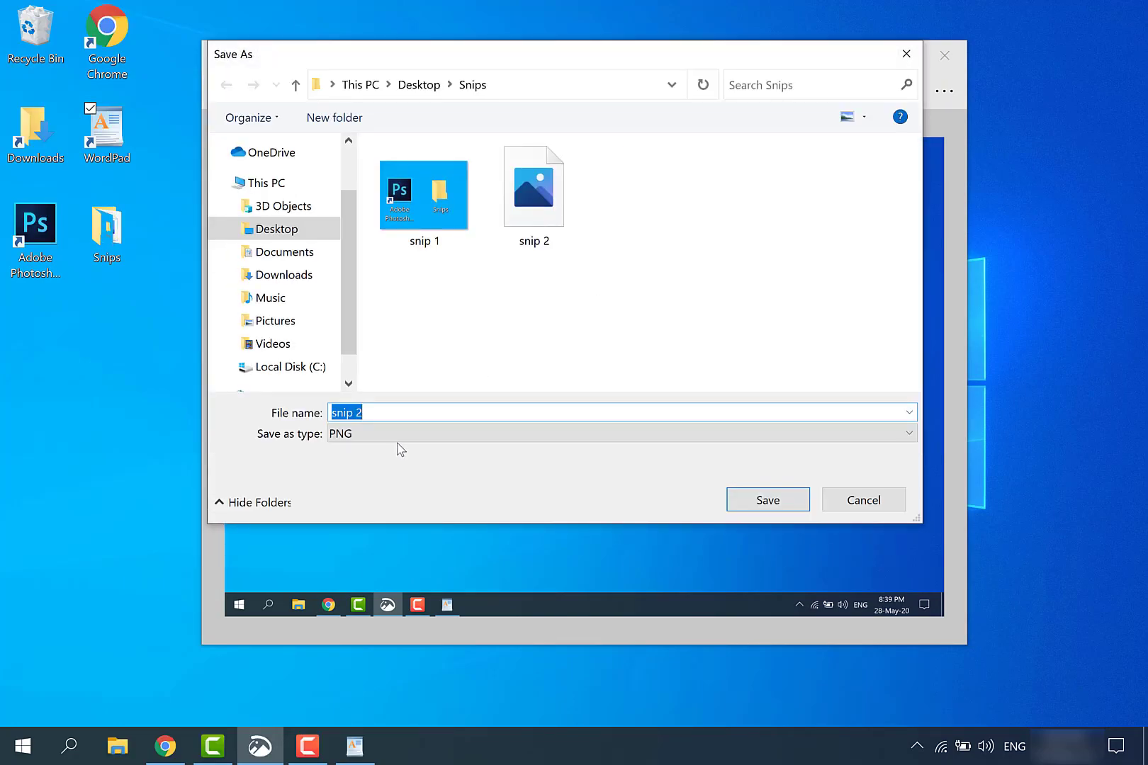
{"action": "type", "text": "snip 3"}
{"action": "key", "text": "Return"}
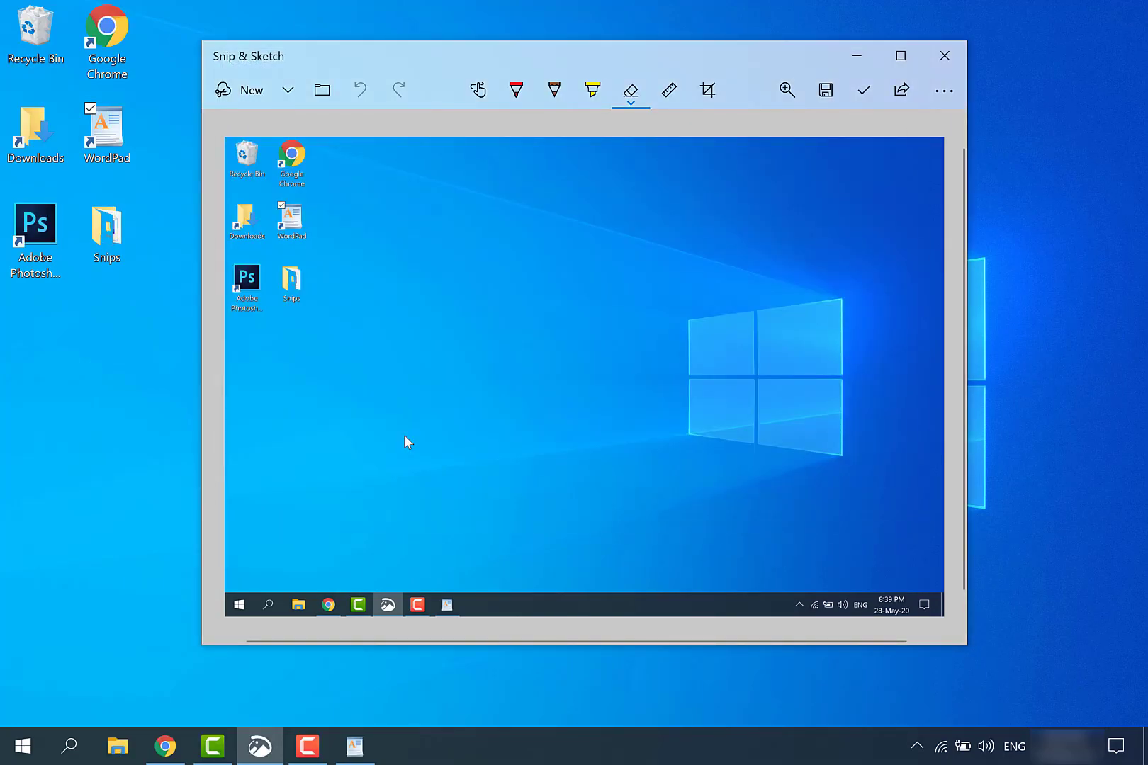
- Capture a full-screen snip and save it as 'snip 4' in Snips
{"action": "left_click", "coordinate": [249, 97]}
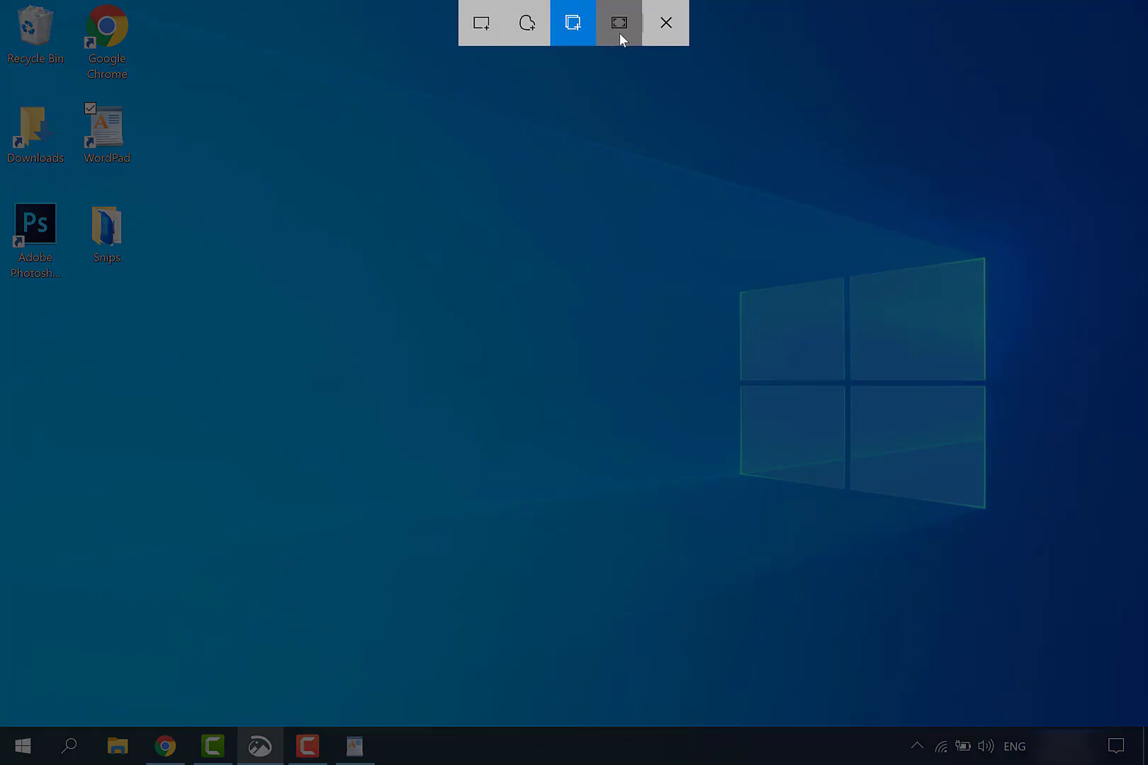
{"action": "left_click", "coordinate": [620, 32]}
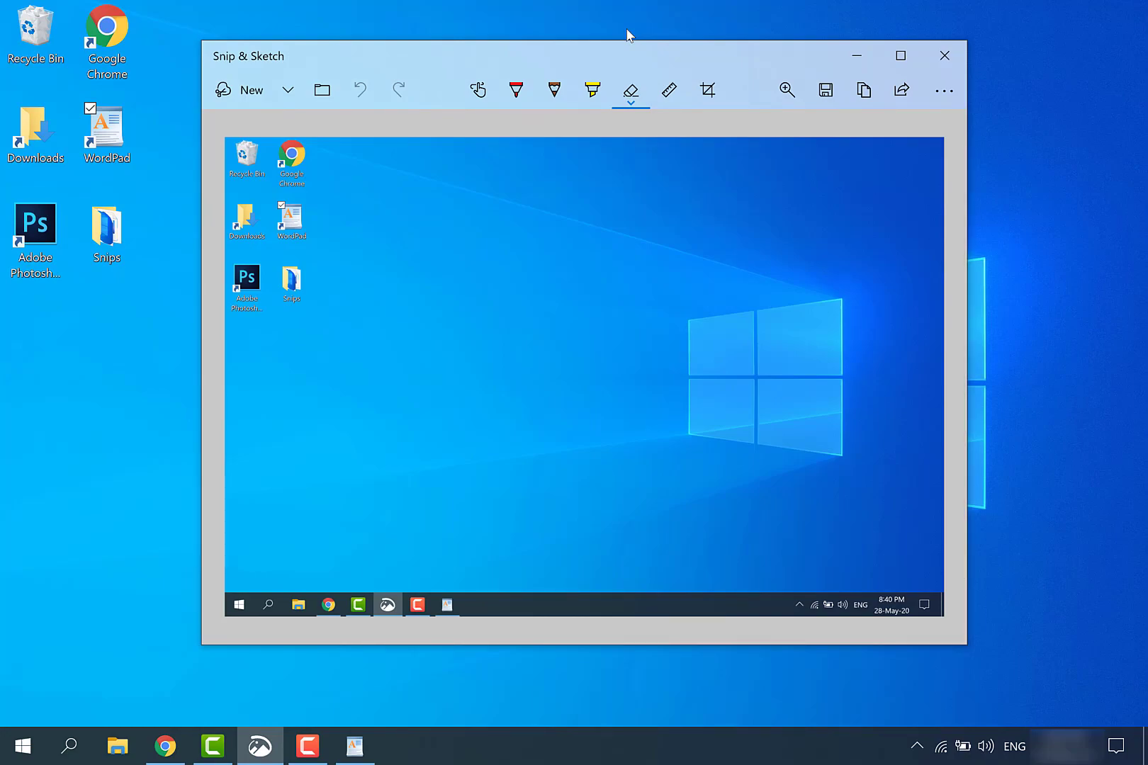
{"action": "left_click", "coordinate": [826, 90]}
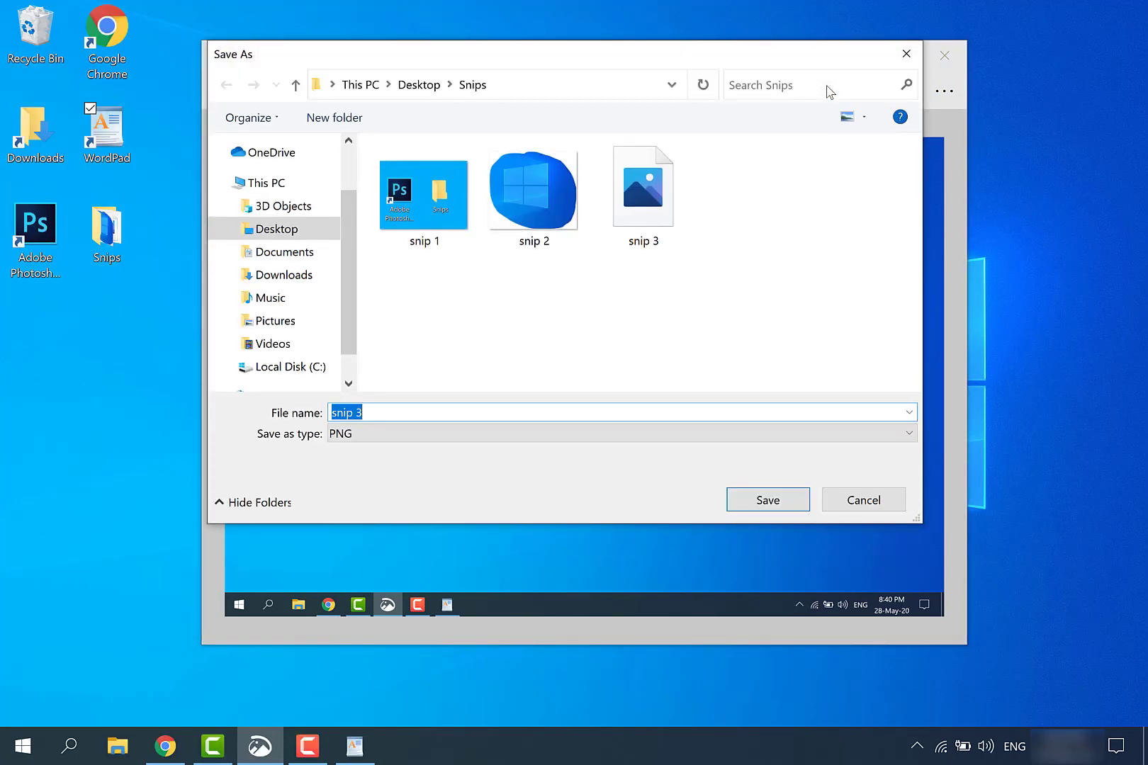
{"action": "type", "text": "snip 4"}
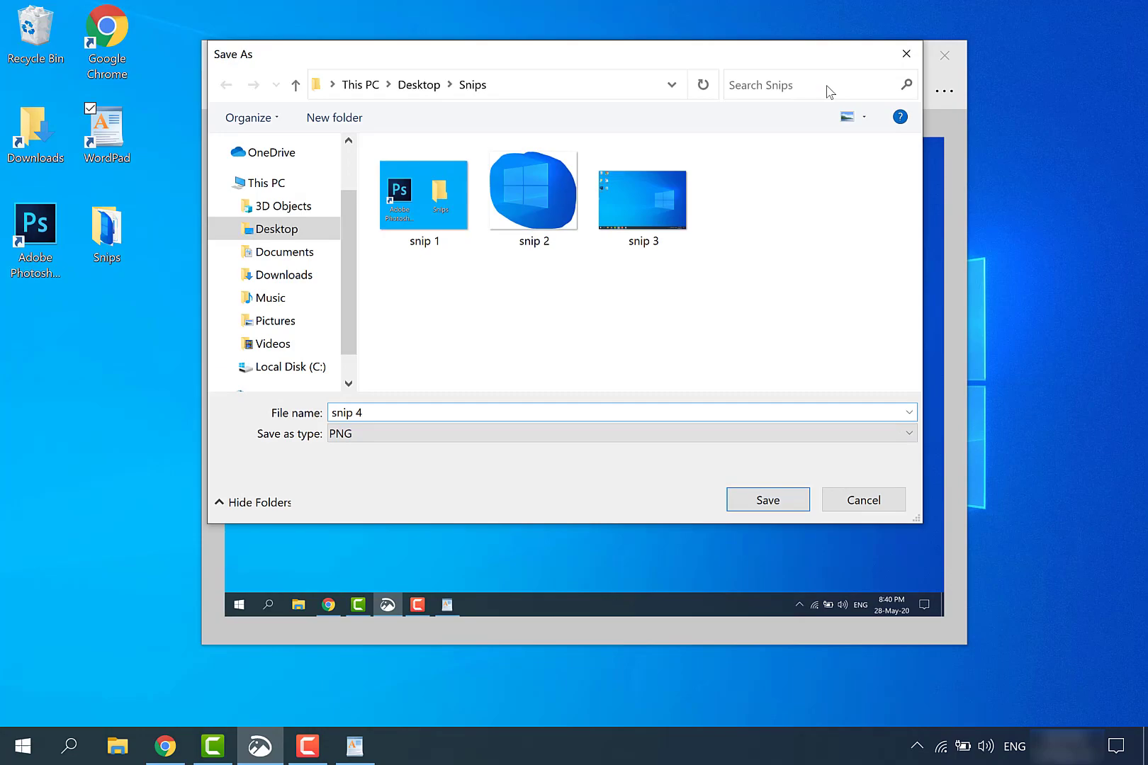
{"action": "key", "text": "Return"}
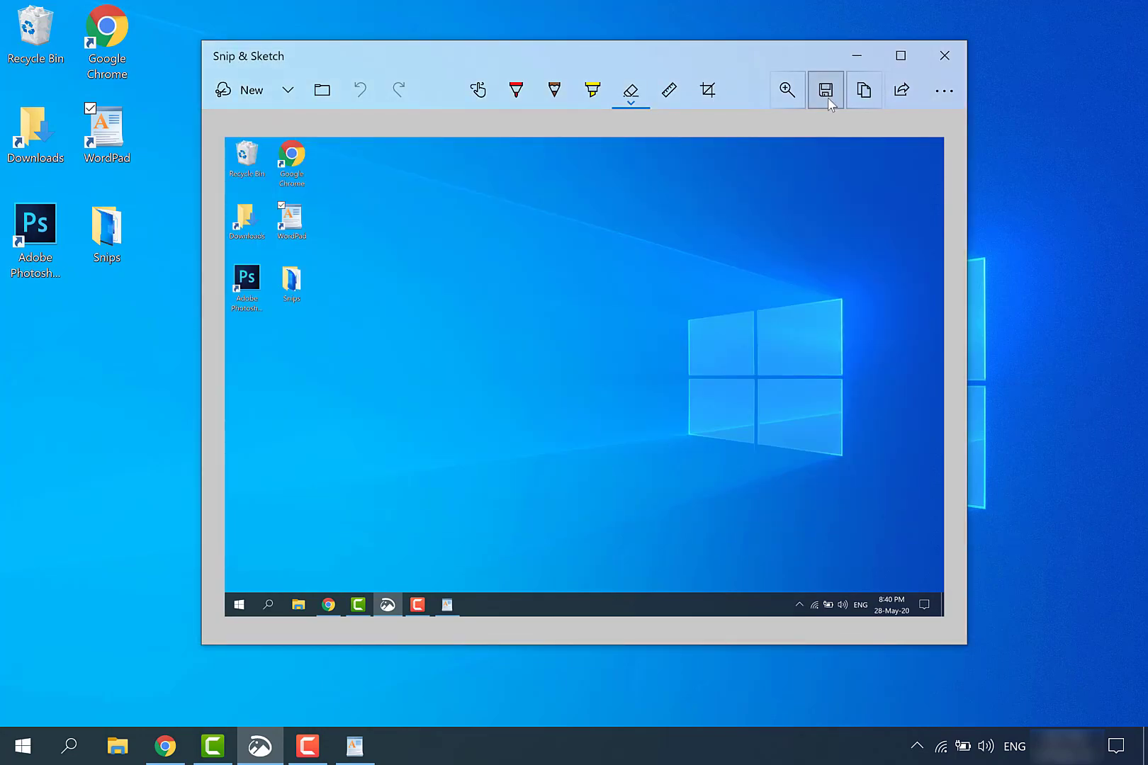
- Open Snip & Sketch Settings and choose the PrtScn-button screen snipping option
{"action": "left_click", "coordinate": [944, 91]}
{"action": "left_click", "coordinate": [842, 222]}
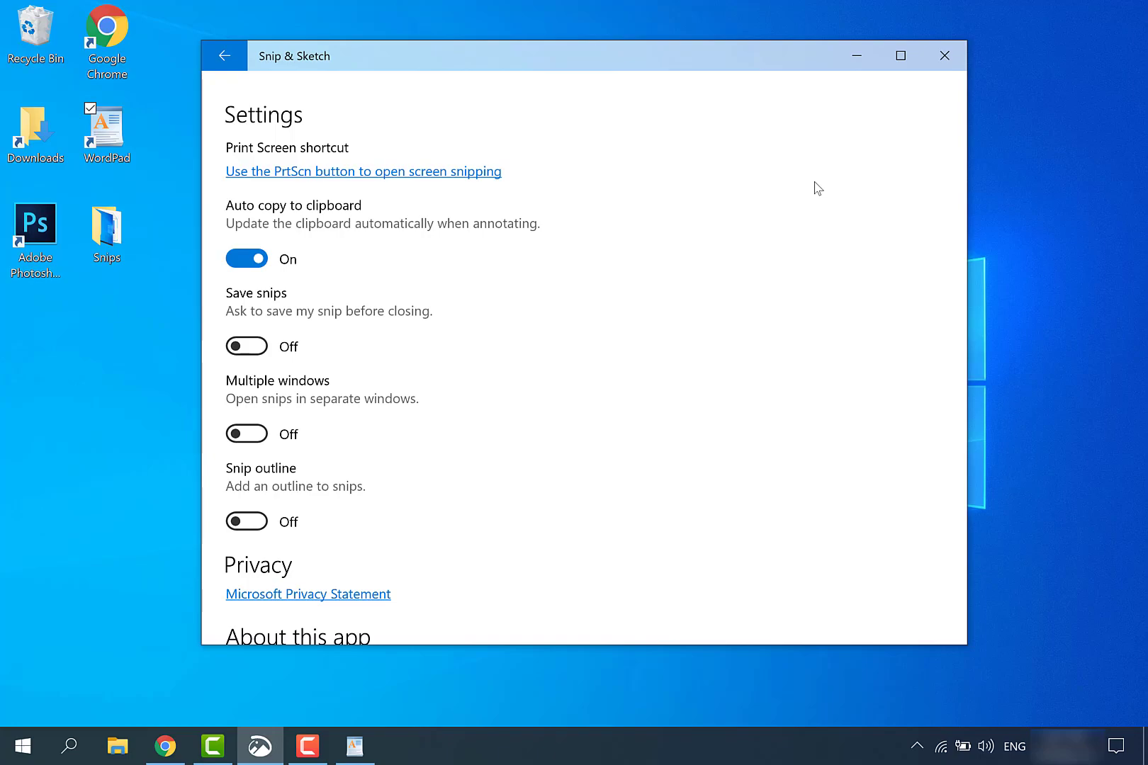
{"action": "left_click", "coordinate": [406, 176]}
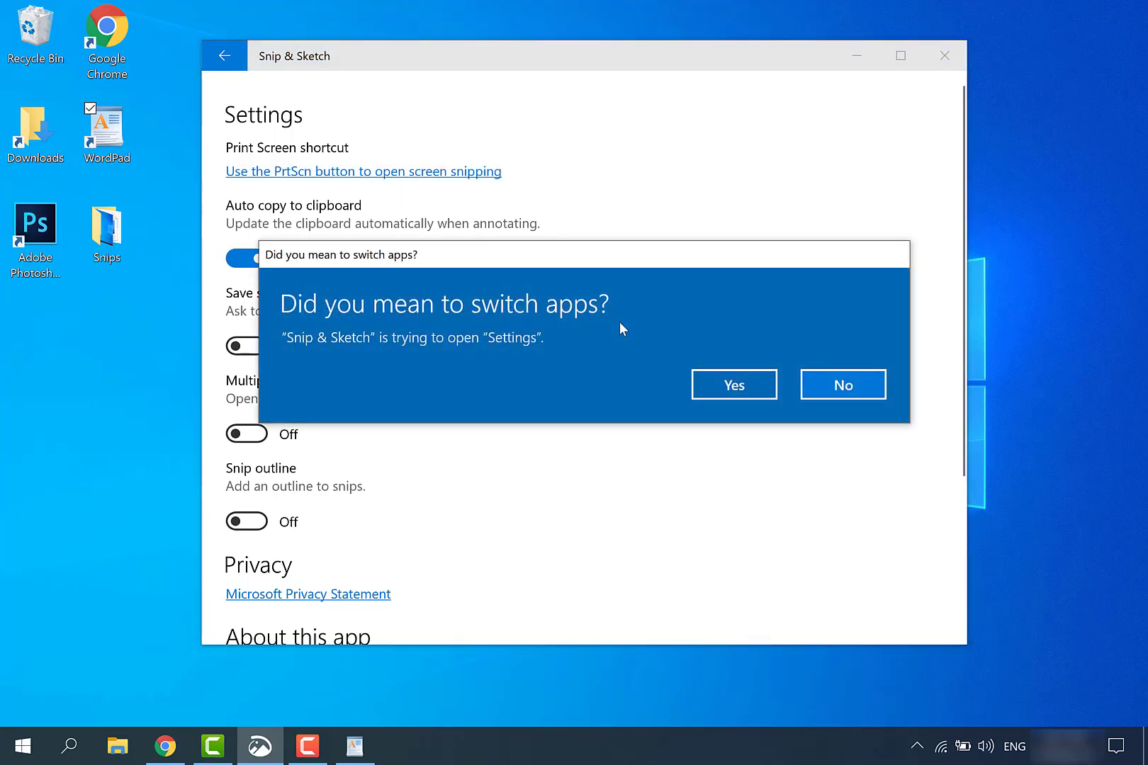
- Turn on 'Use the PrtScn button to open screen snipping' in Windows Settings, then close Settings
{"action": "left_click", "coordinate": [725, 377]}
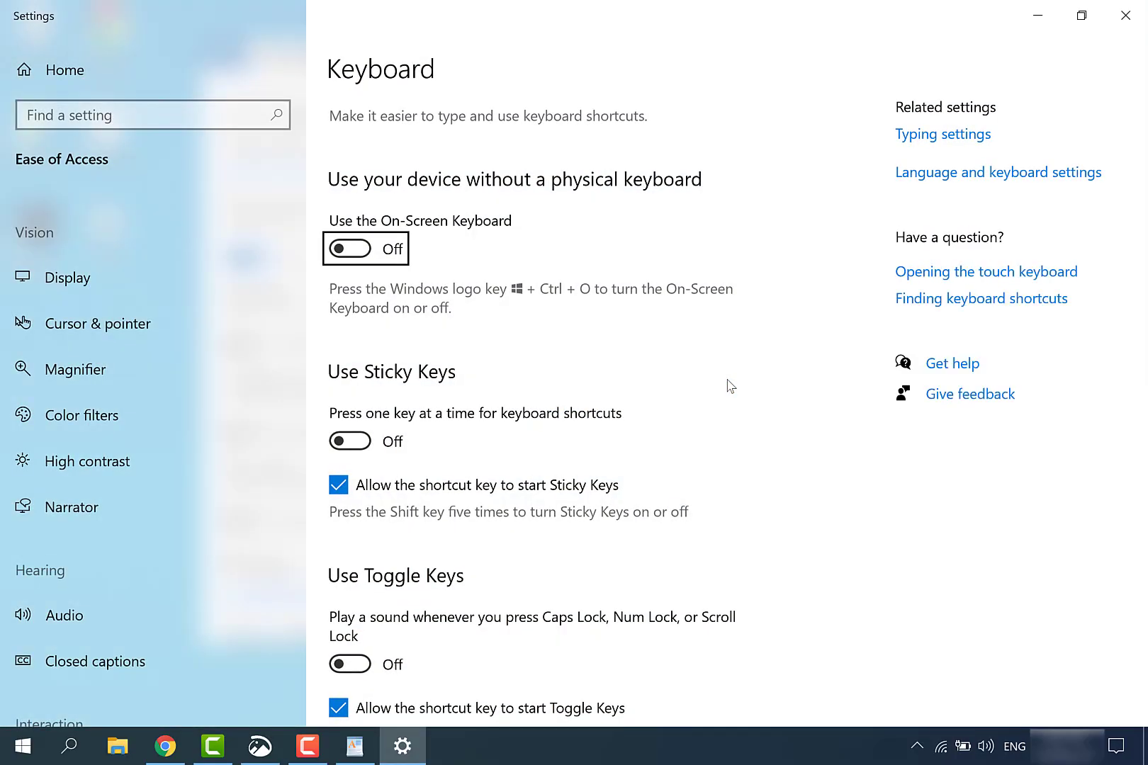
{"action": "scroll", "coordinate": [731, 386], "scroll_direction": "down", "scroll_amount": 10}
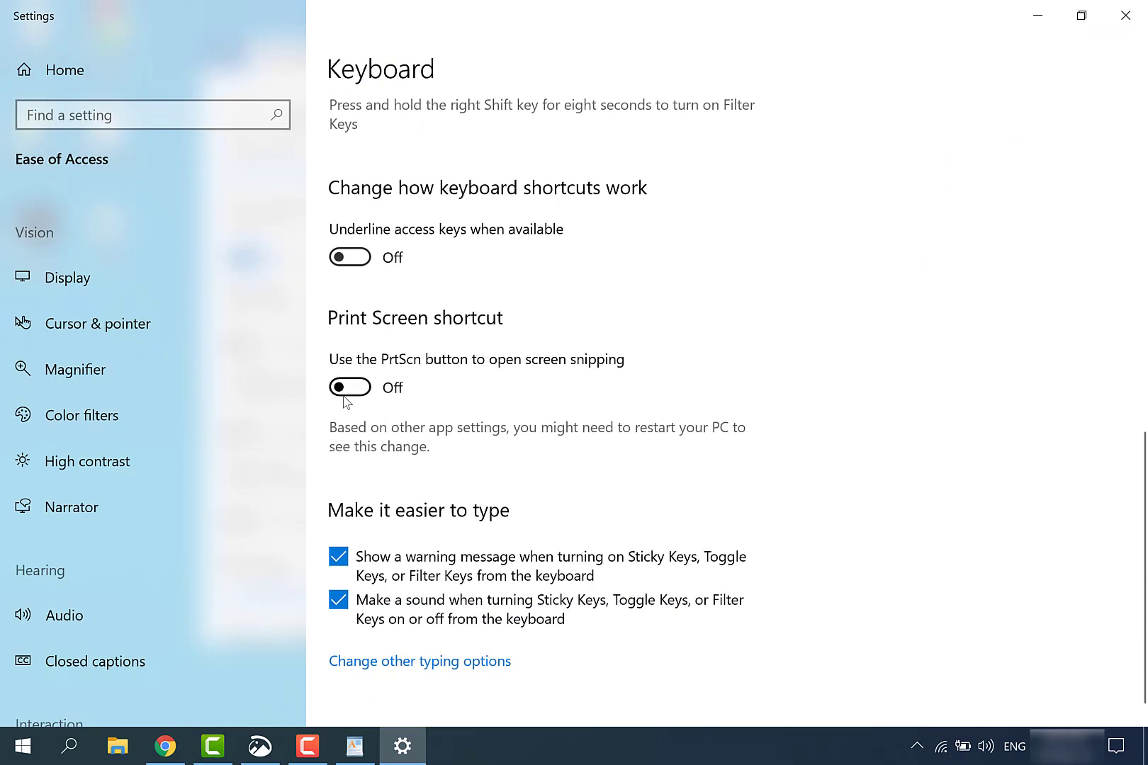
{"action": "left_click", "coordinate": [347, 388]}
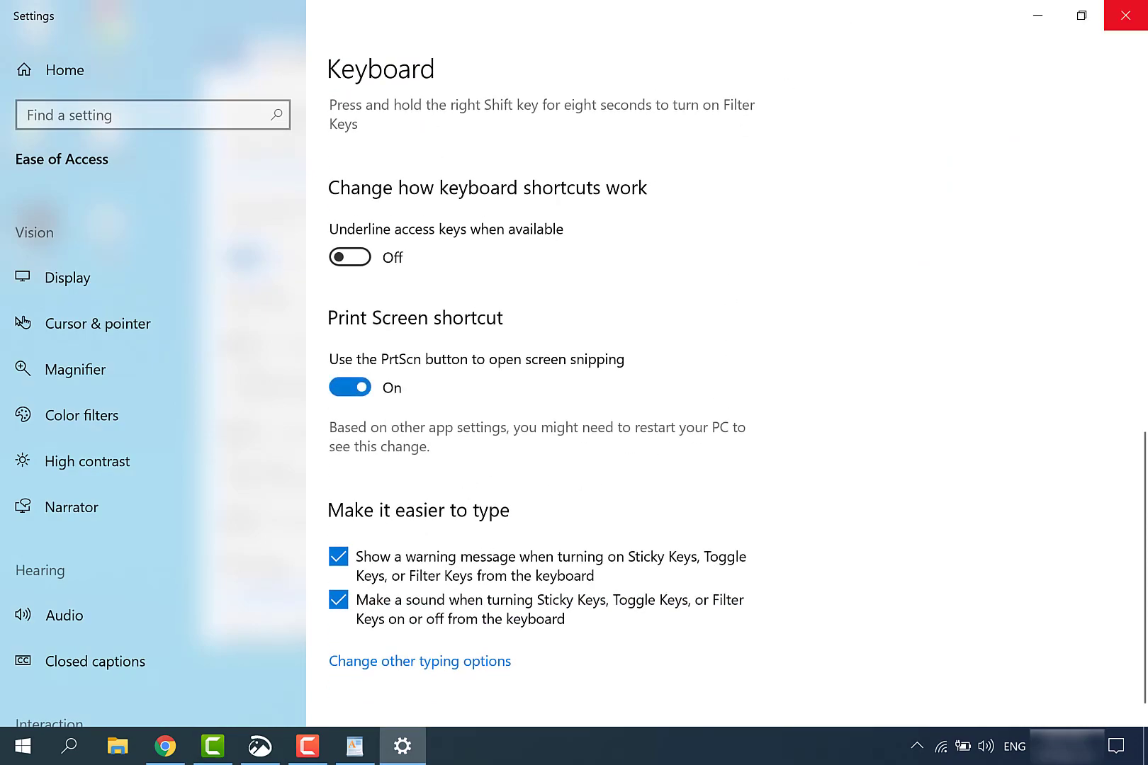
{"action": "left_click", "coordinate": [1124, 15]}
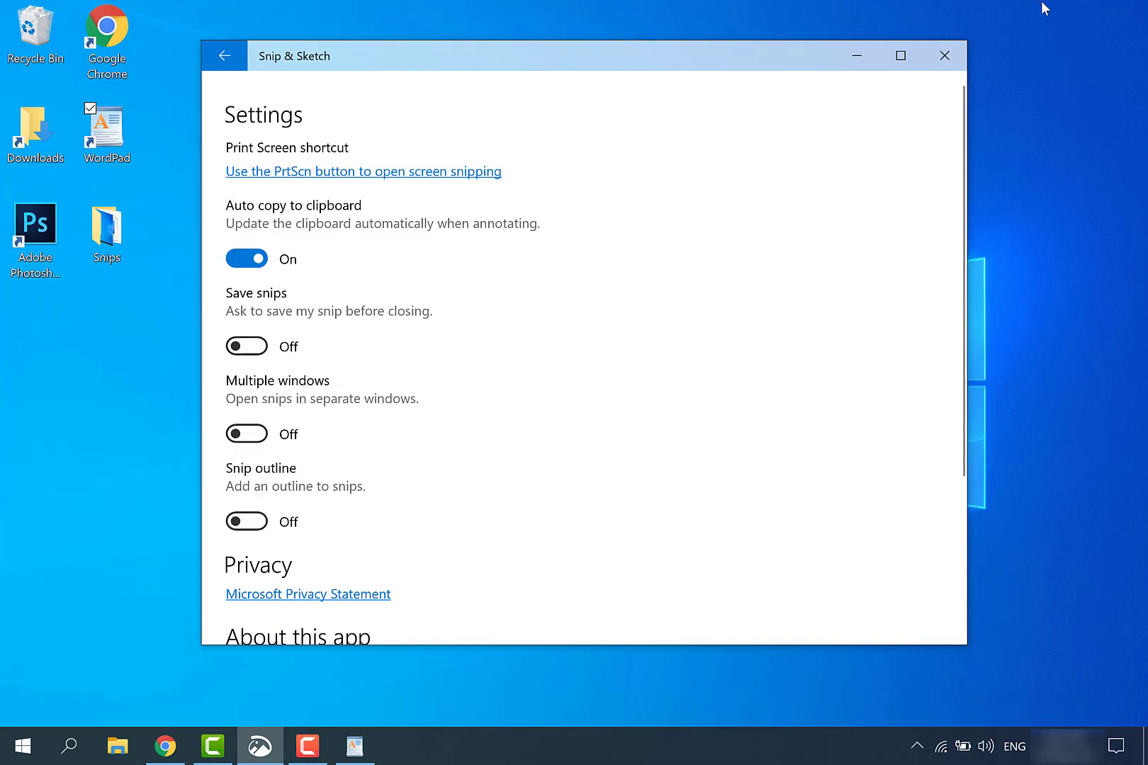
- Close Snip & Sketch, then test PrtScn and dismiss the snipping overlay without capturing
{"action": "left_click", "coordinate": [944, 55]}
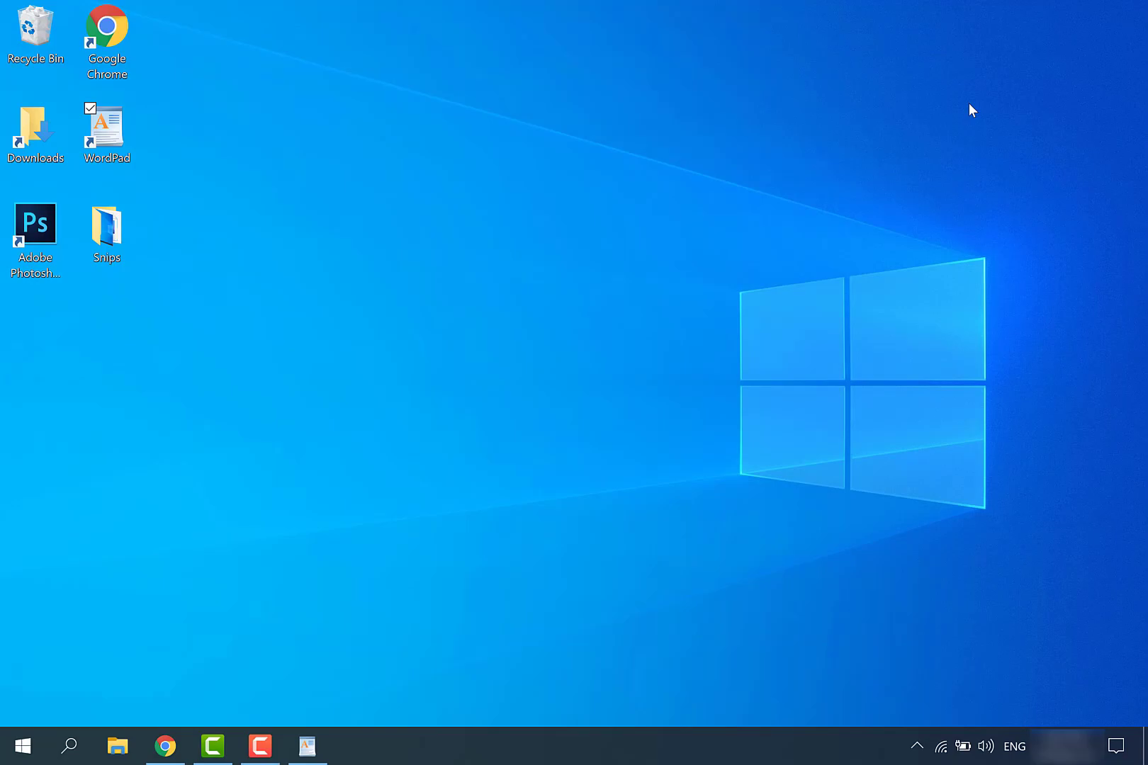
{"action": "key", "text": "Print"}
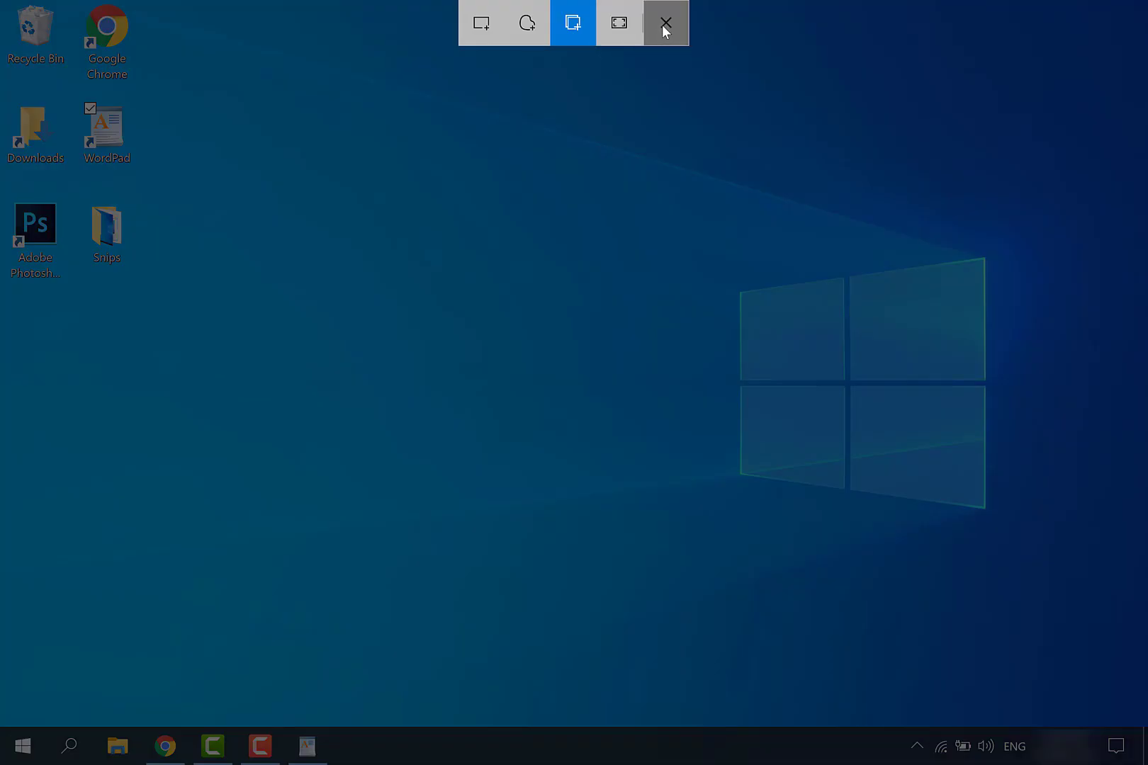
{"action": "left_click", "coordinate": [663, 25]}
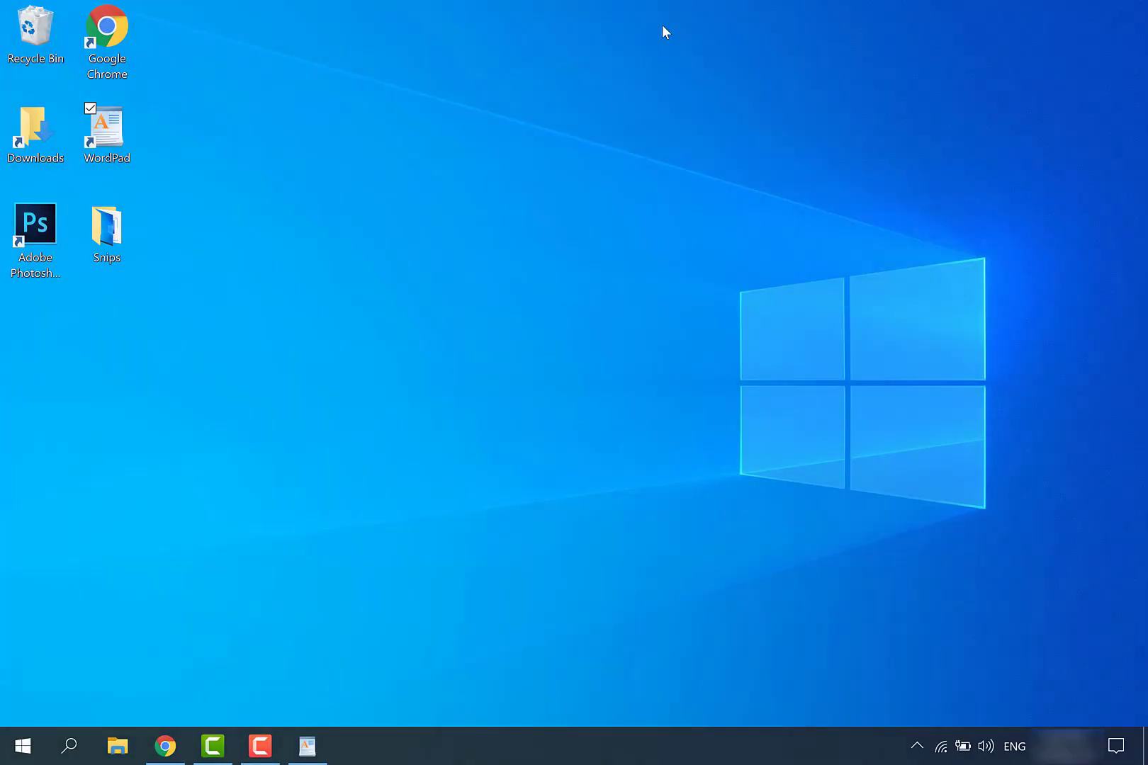
- Search for 'snip & sketch' and pin Snip & Sketch to Start
{"action": "left_click", "coordinate": [73, 758]}
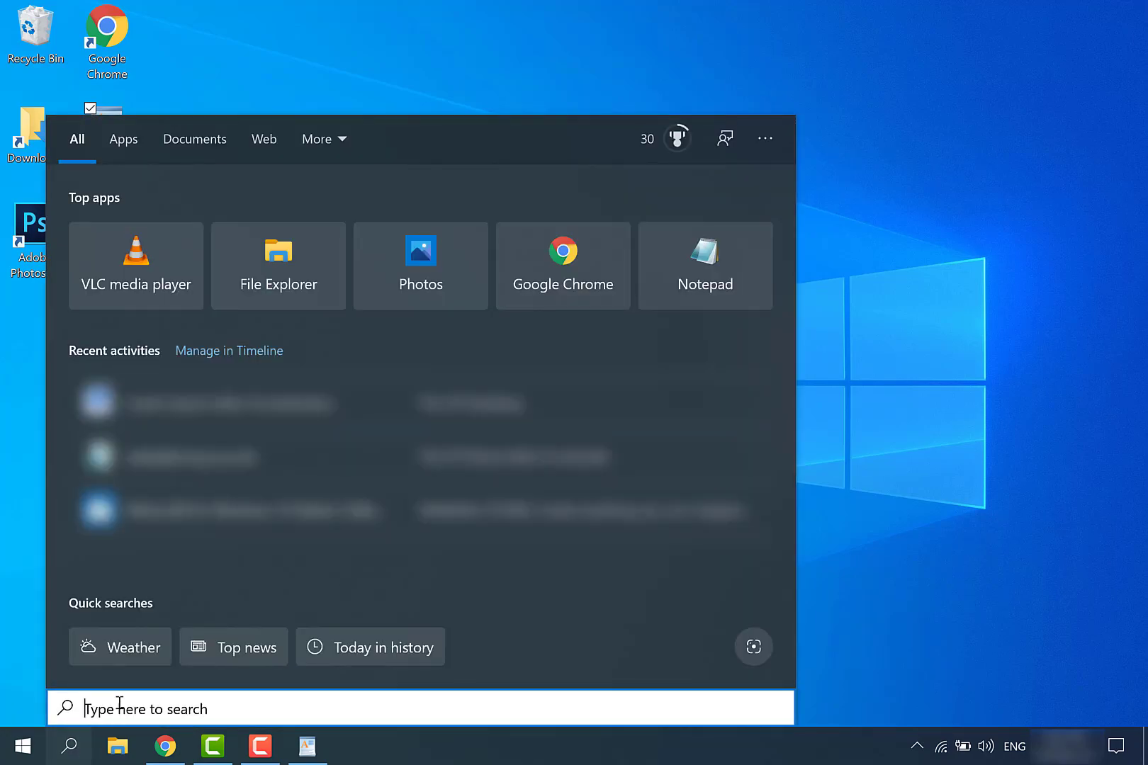
{"action": "type", "text": "snip "}
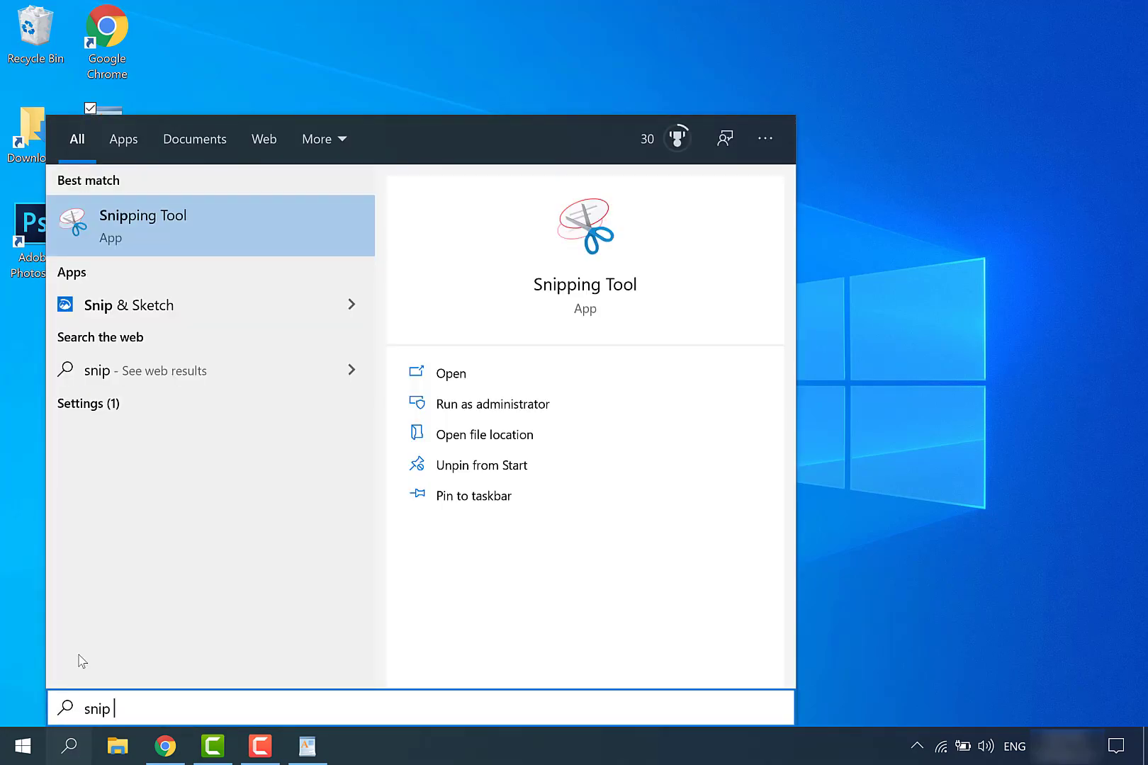
{"action": "type", "text": "& sketch"}
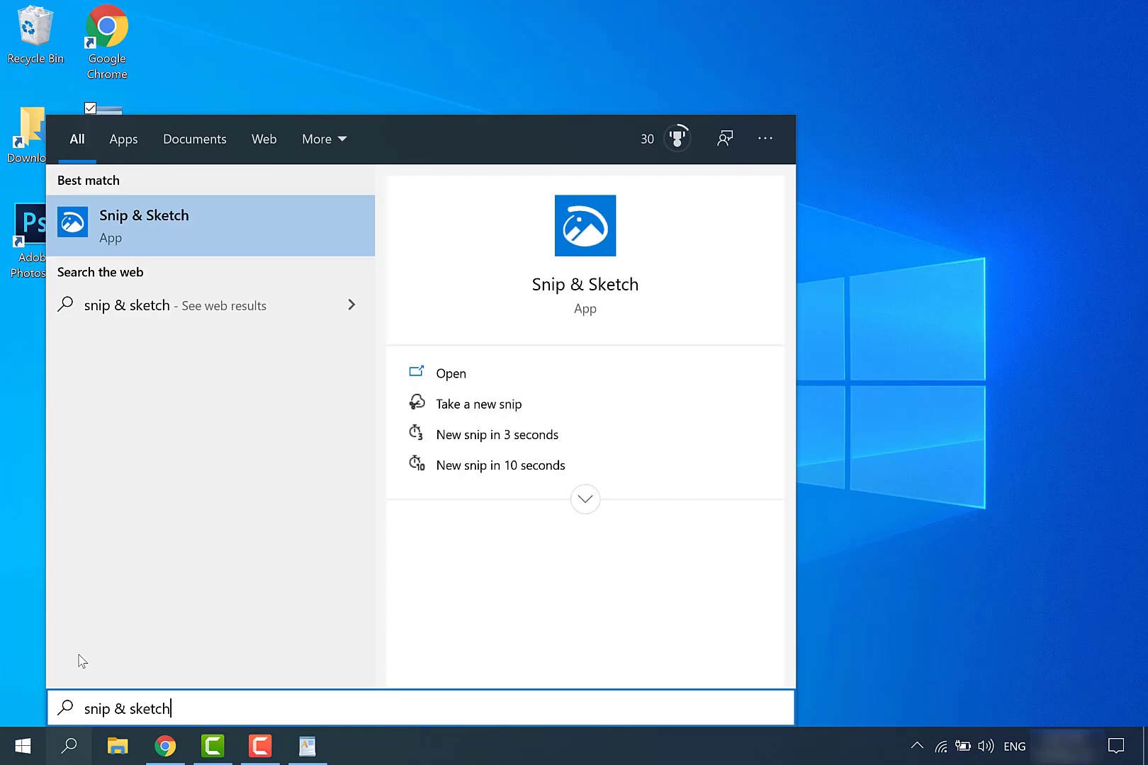
{"action": "right_click", "coordinate": [219, 222]}
{"action": "left_click", "coordinate": [240, 242]}
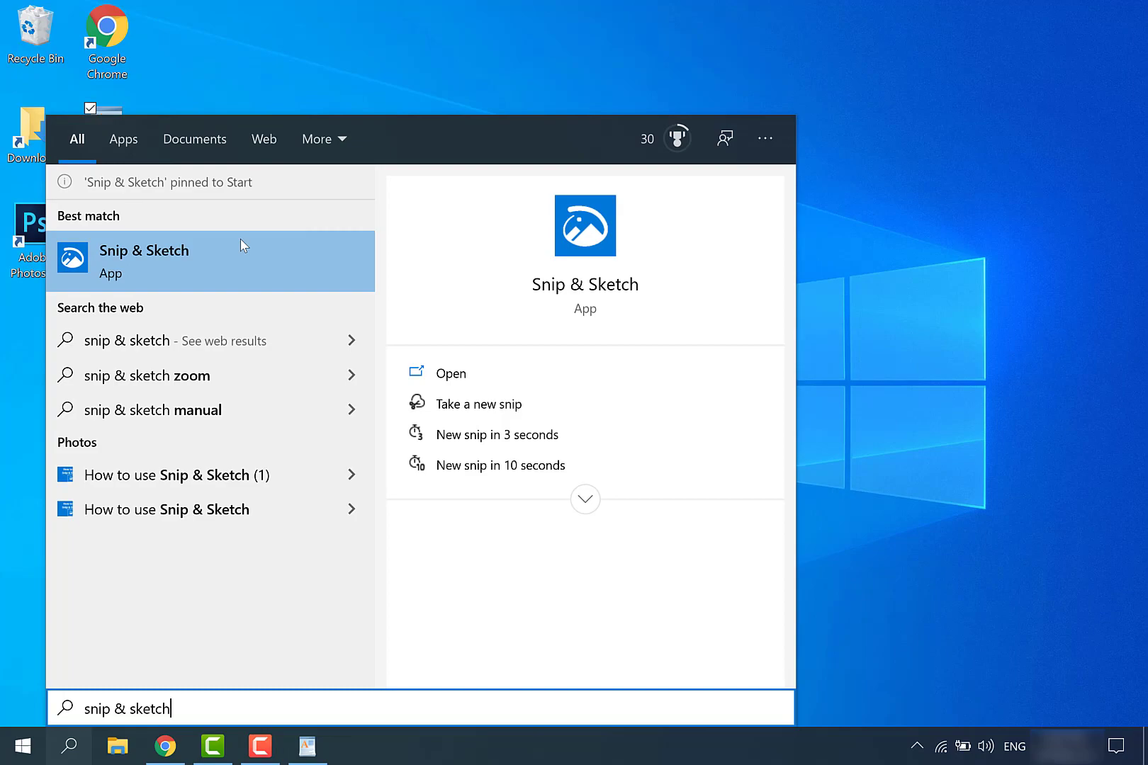
- Pin Snip & Sketch to the taskbar and confirm its new tile in Start
{"action": "right_click", "coordinate": [240, 241]}
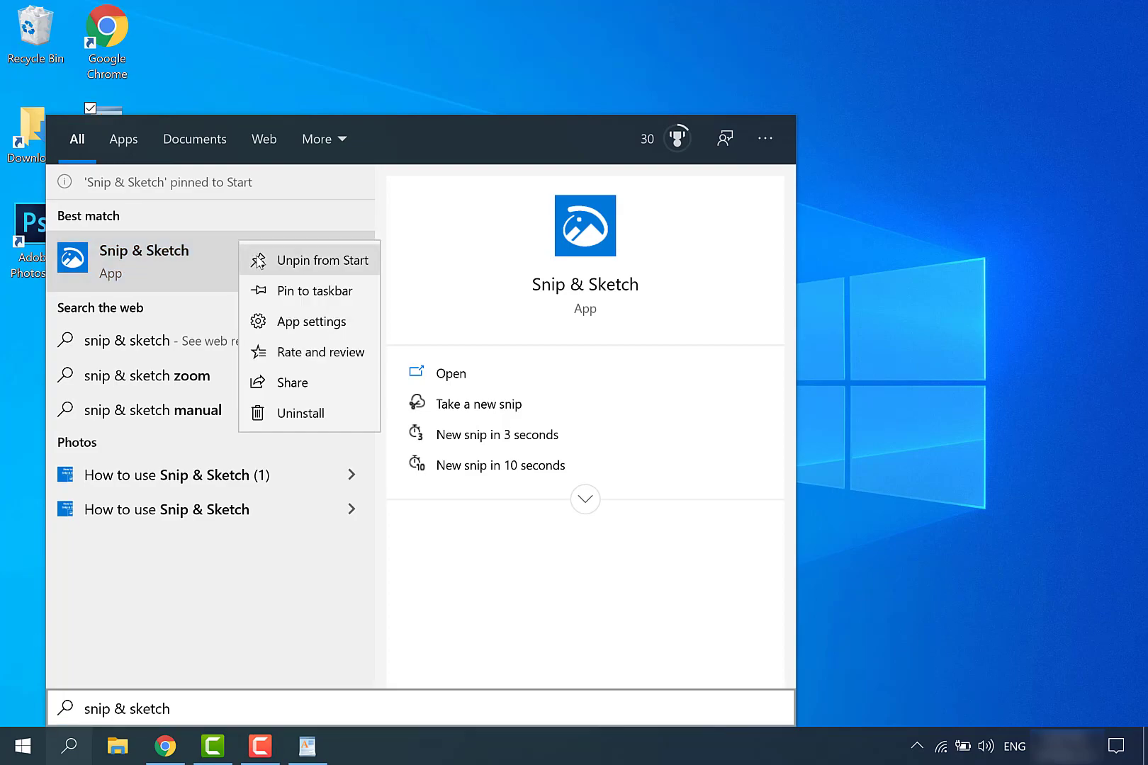
{"action": "left_click", "coordinate": [276, 287]}
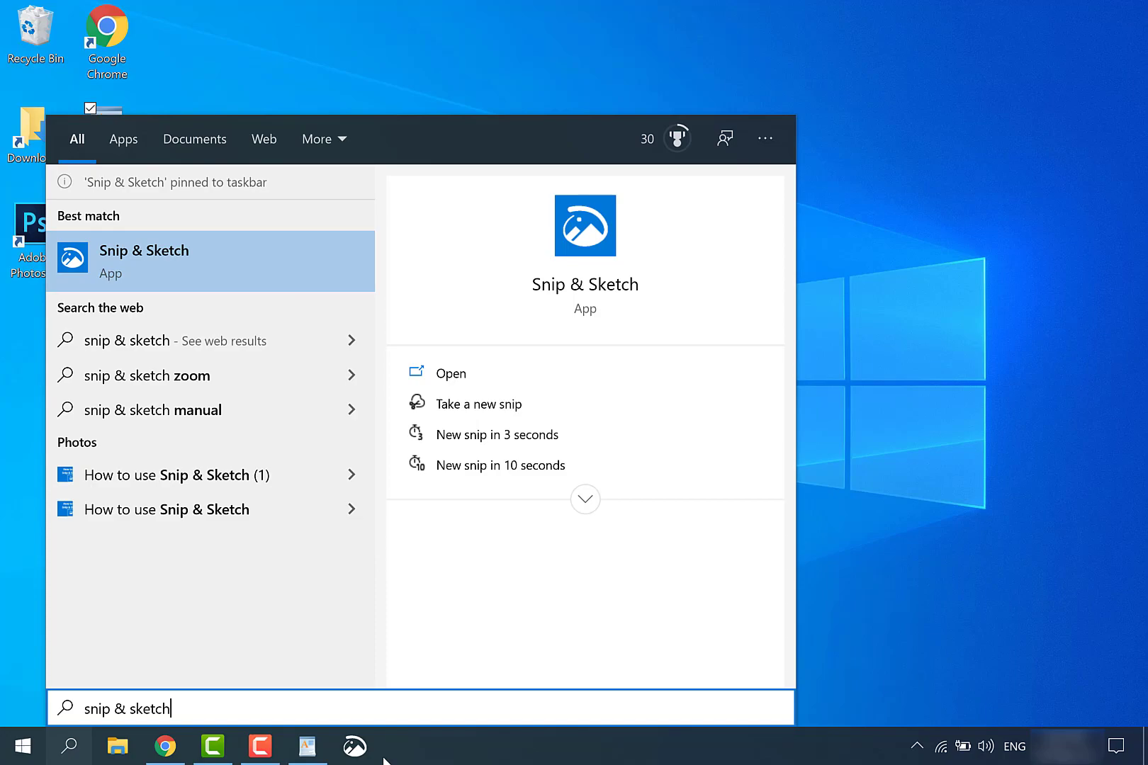
{"action": "left_click", "coordinate": [17, 758]}
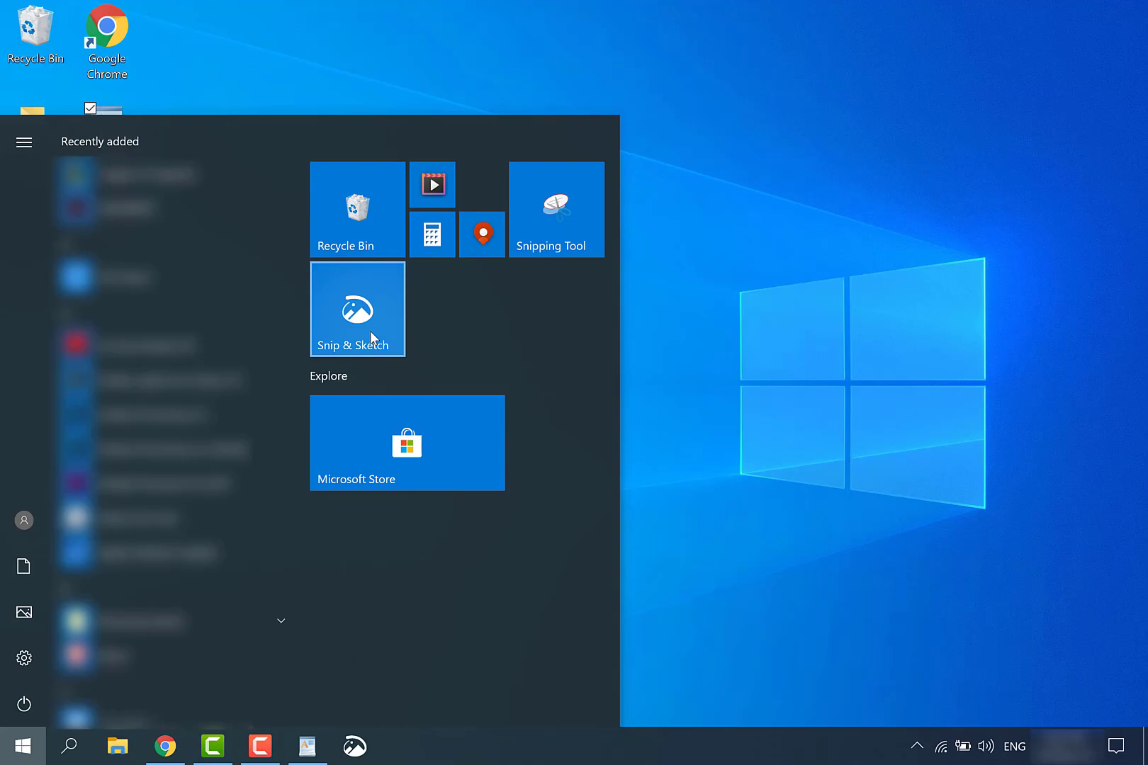
- Dismiss Start and open the desktop Snips folder to view snip 1 through snip 4
{"action": "left_click", "coordinate": [730, 360]}
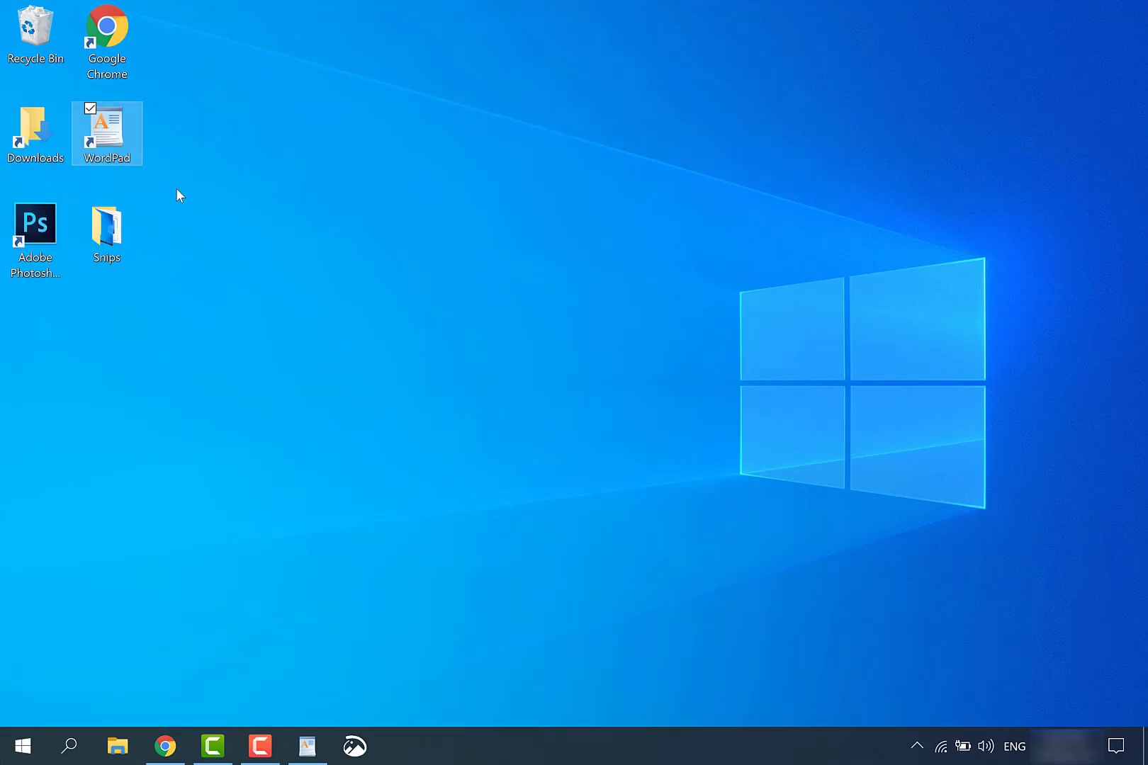
{"action": "left_click", "coordinate": [112, 218]}
{"action": "double_click", "coordinate": [112, 219]}
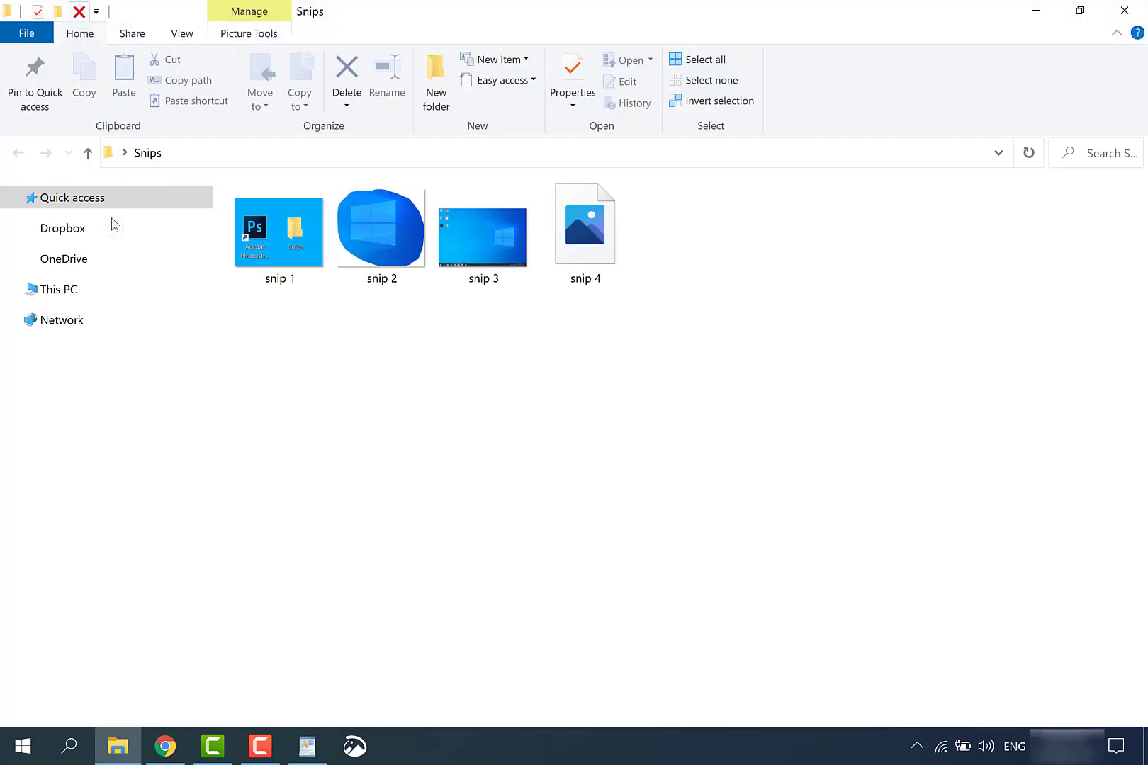